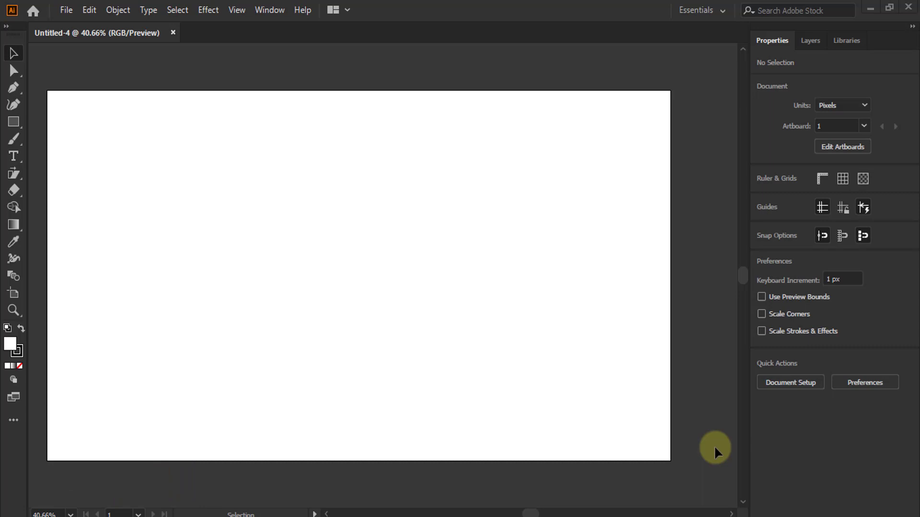
Toggle the toolbar to two columns and back, then show the Workspace preset list.
click(7, 26)
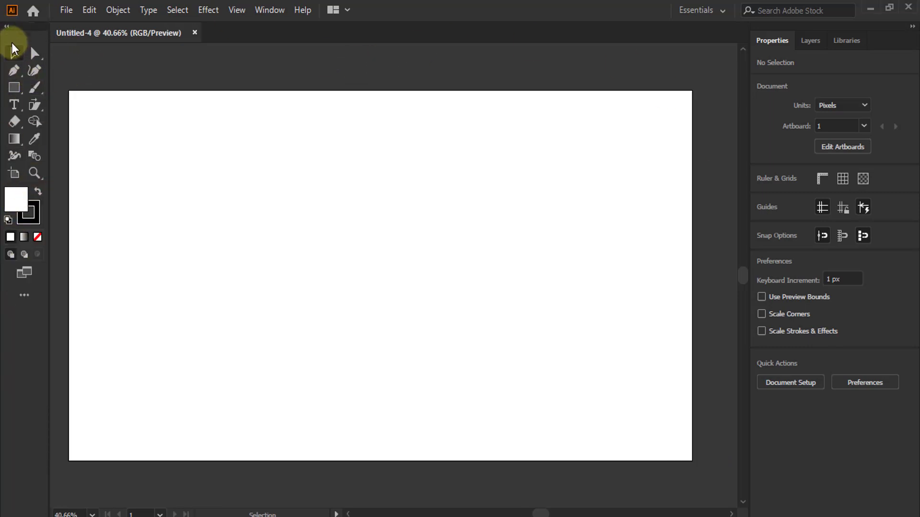
click(7, 27)
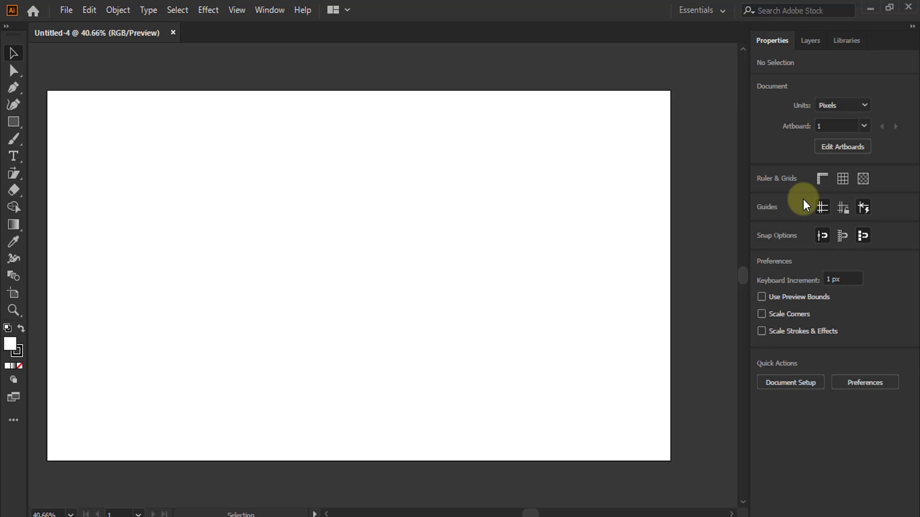
click(271, 10)
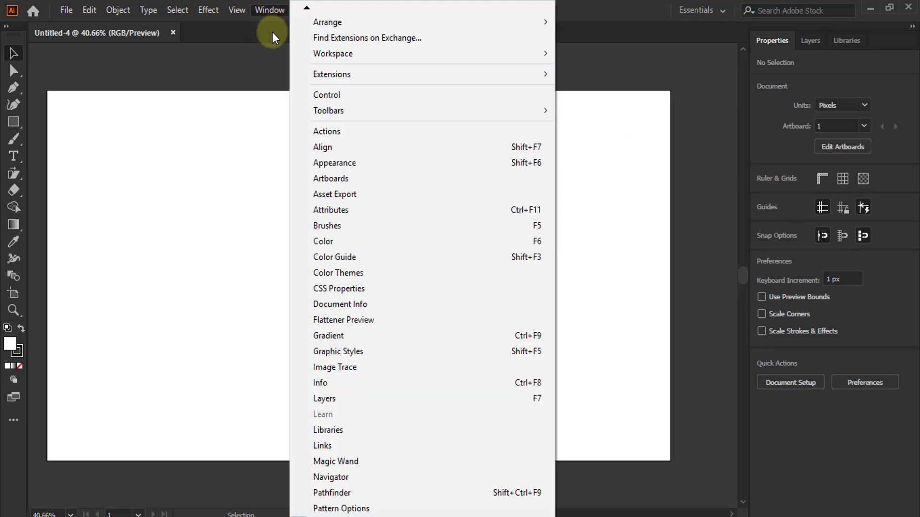
mouse_move(333, 53)
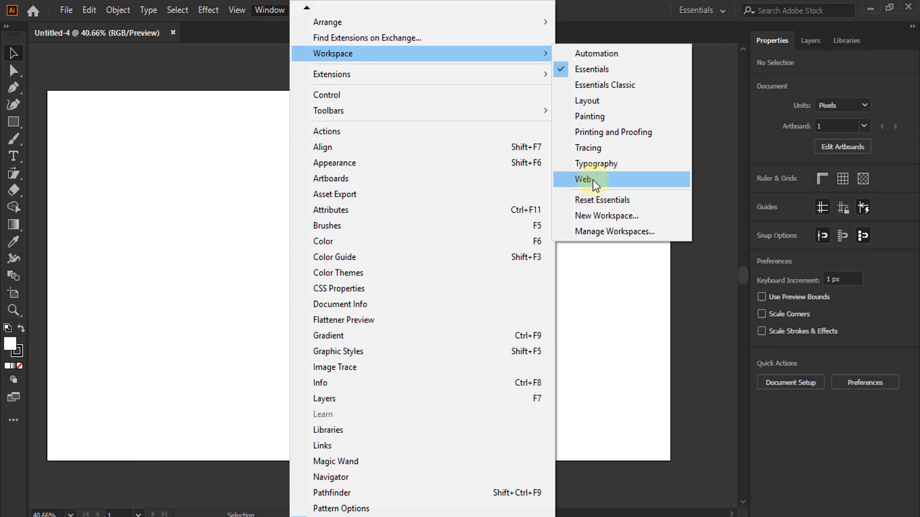
Switch to the Web workspace, then Typography, and finally Painting.
click(594, 181)
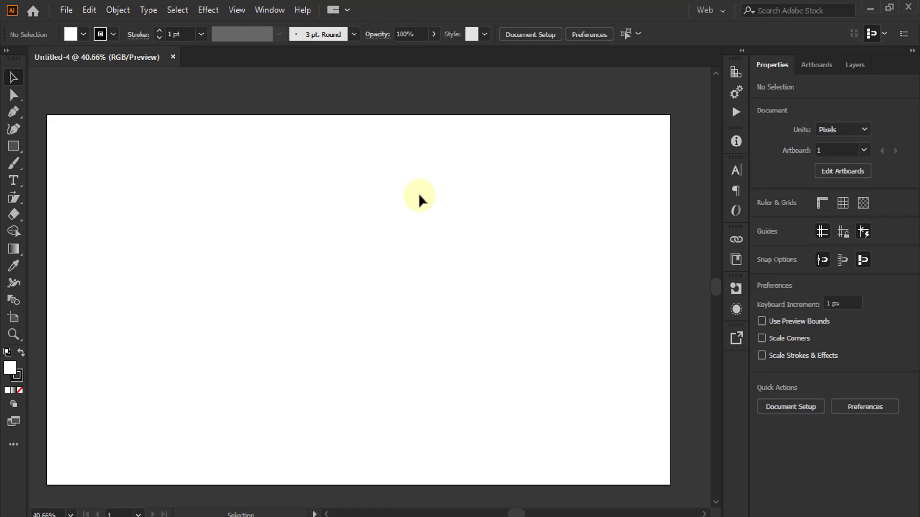
click(270, 10)
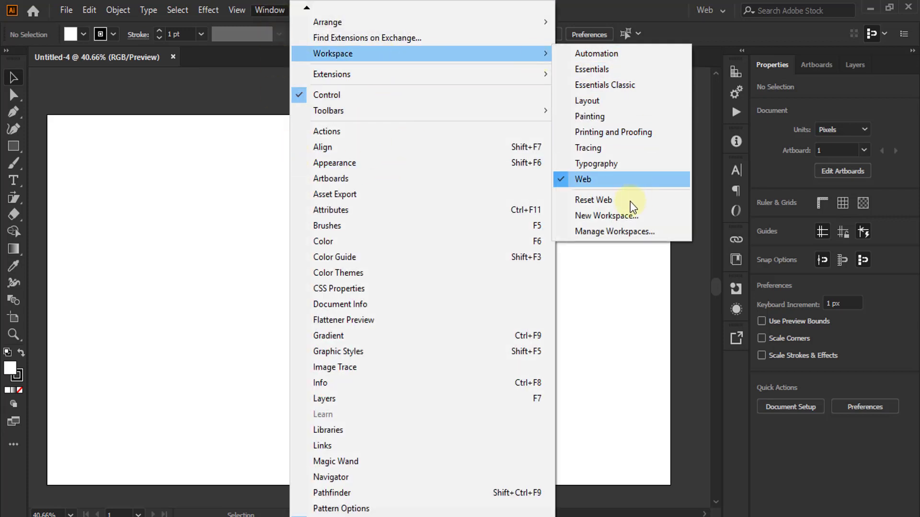
click(593, 164)
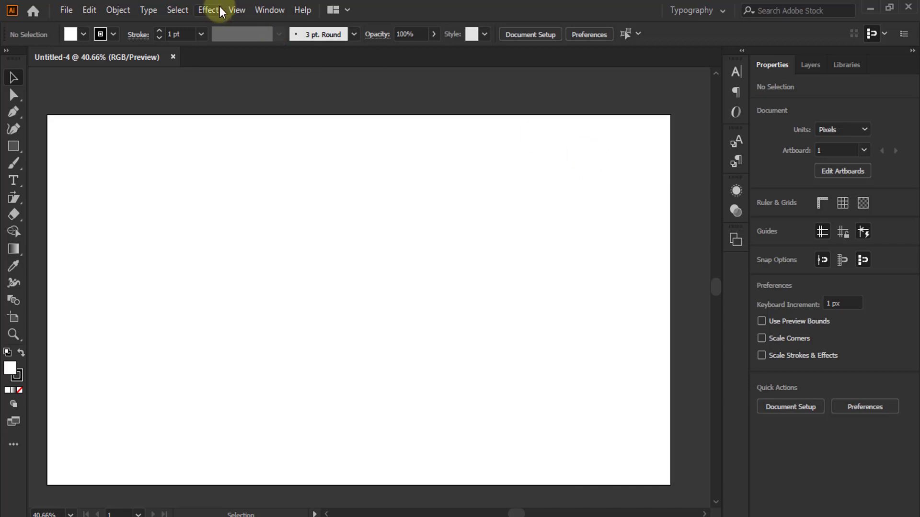
click(269, 10)
mouse_move(333, 53)
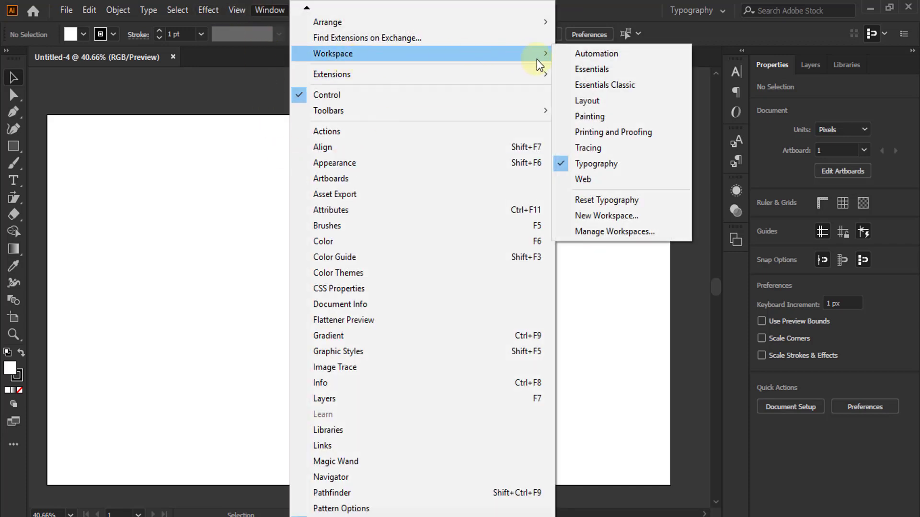
click(588, 117)
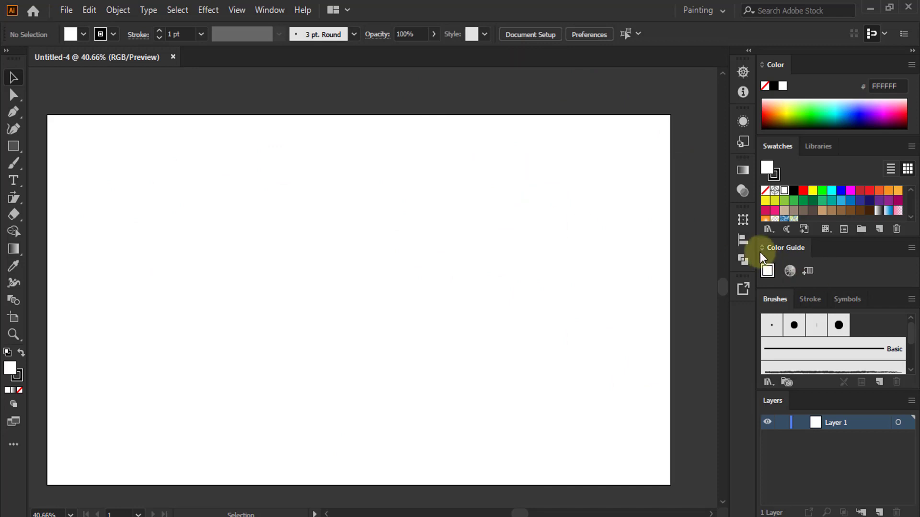
Float the Align panel at the upper left and the Transform panel below it, closing Pathfinder.
click(742, 240)
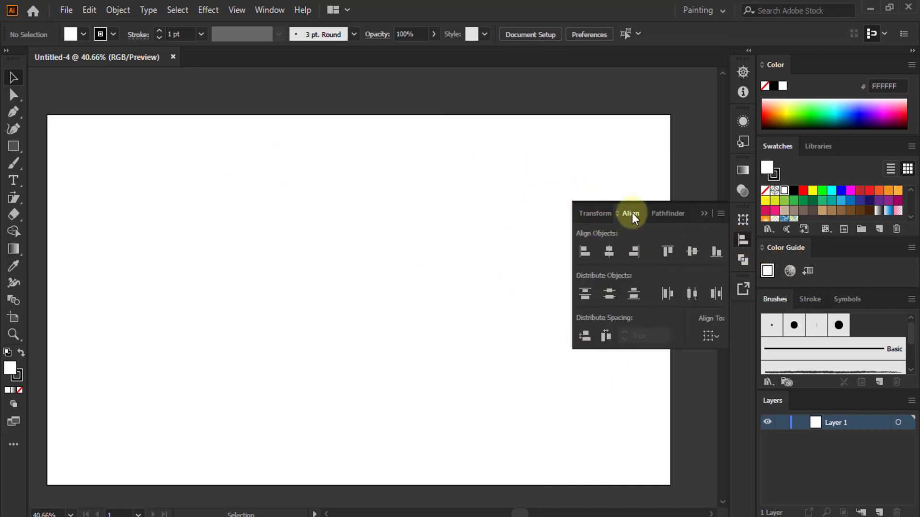
drag(631, 213, 399, 61)
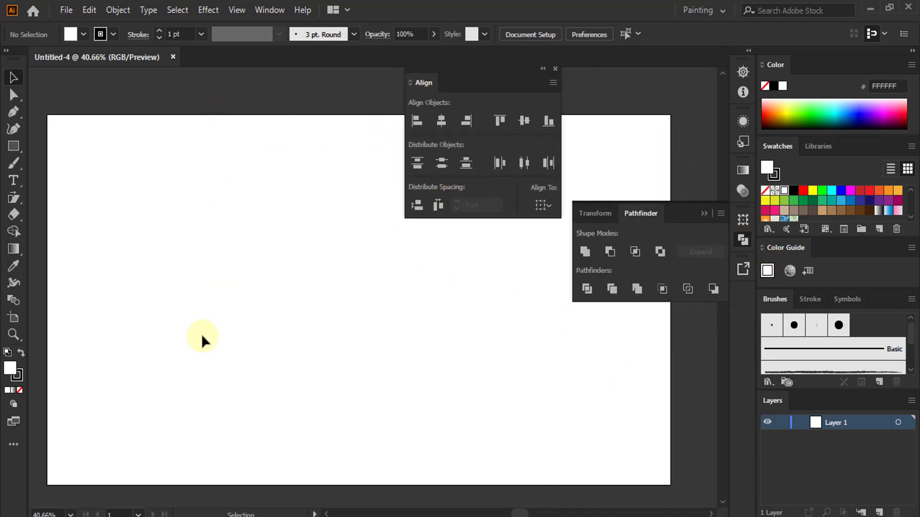
drag(503, 82, 108, 77)
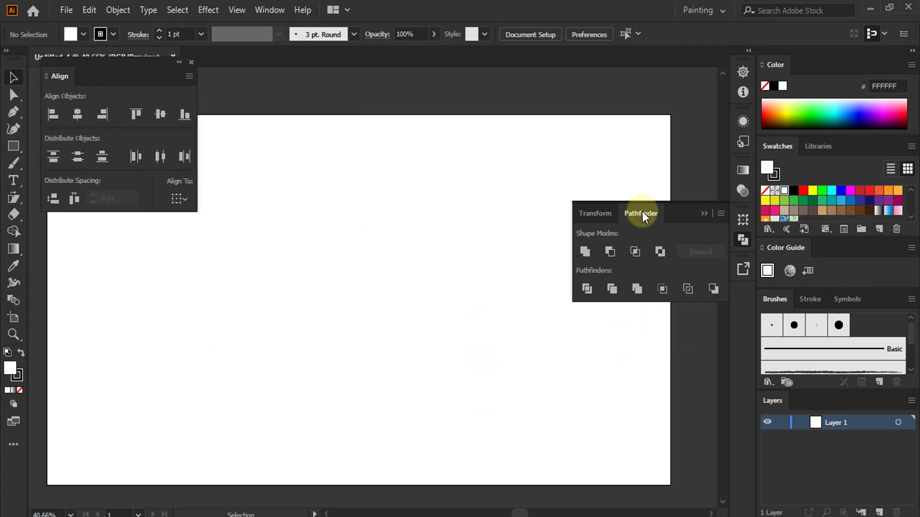
click(642, 211)
click(743, 221)
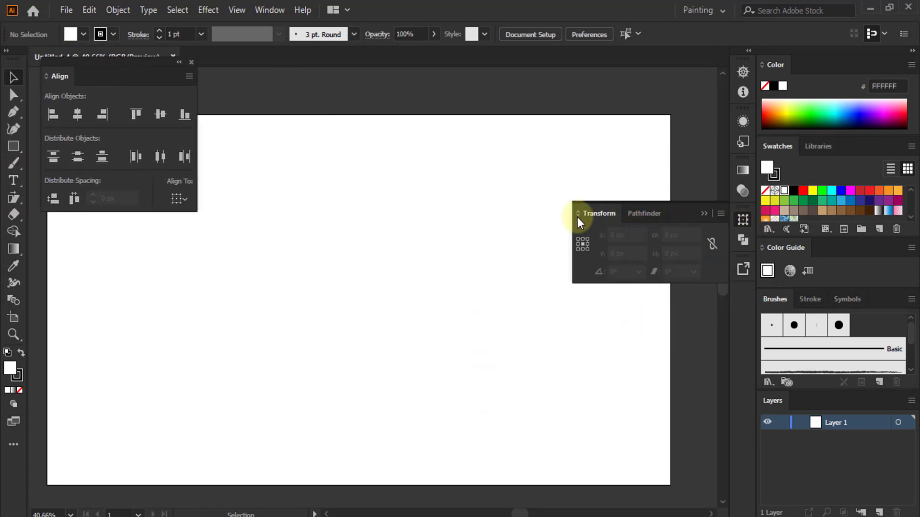
drag(577, 217, 70, 243)
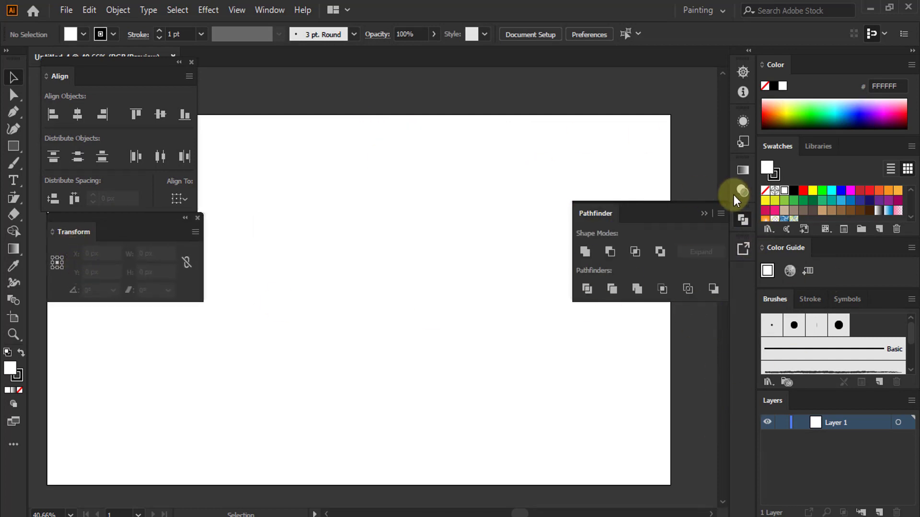
Float the Gradient panel below Transform and the Graphic Styles panel at upper right.
click(743, 170)
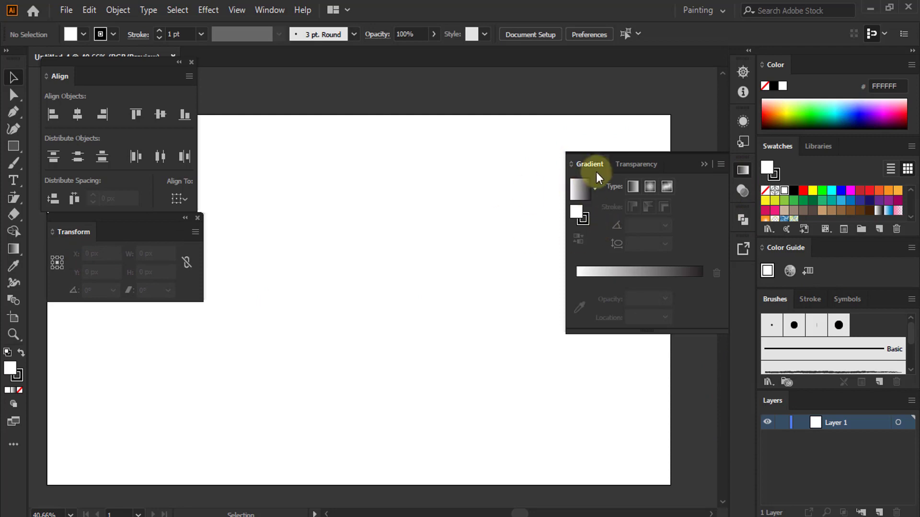
drag(590, 163, 76, 327)
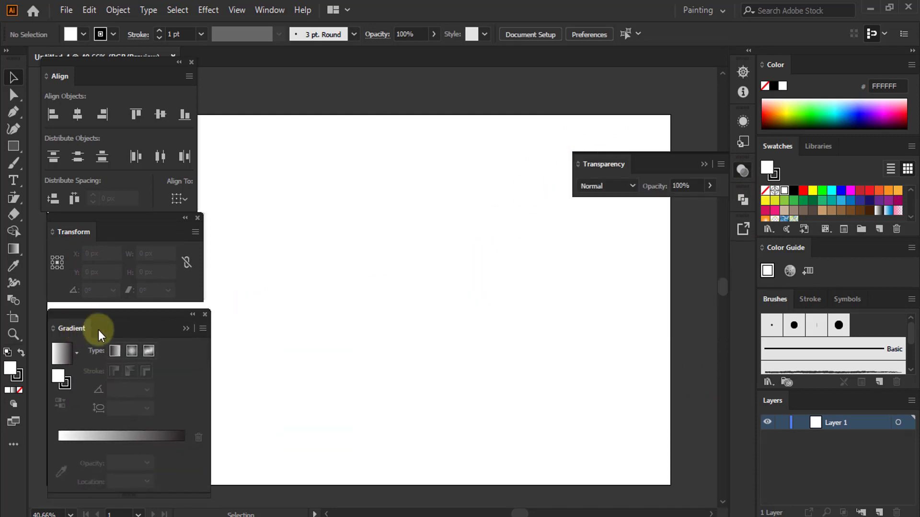
click(741, 145)
mouse_move(648, 114)
mouse_down()
mouse_move(606, 163)
mouse_move(415, 162)
mouse_up()
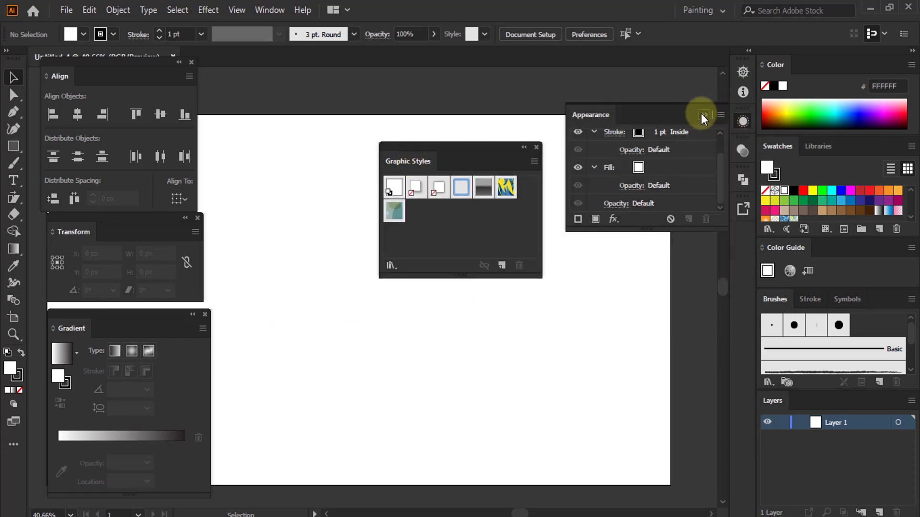
drag(482, 151, 655, 70)
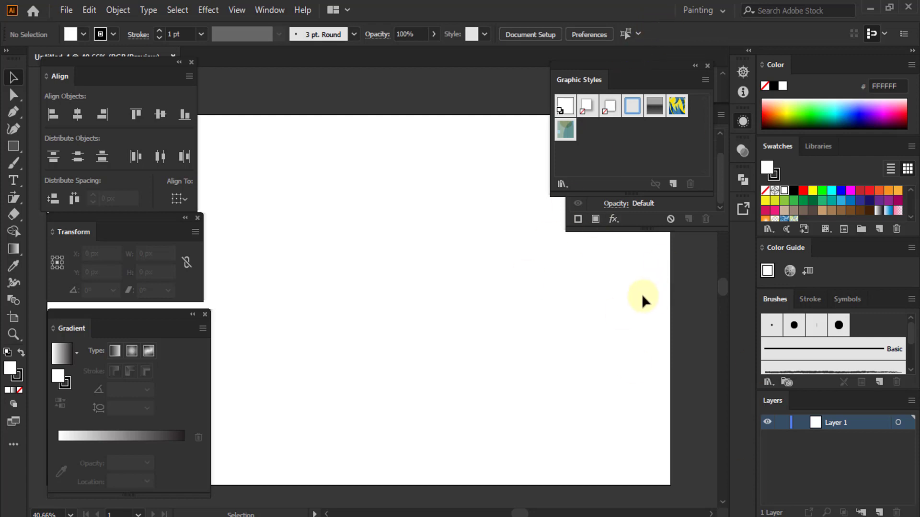
click(268, 10)
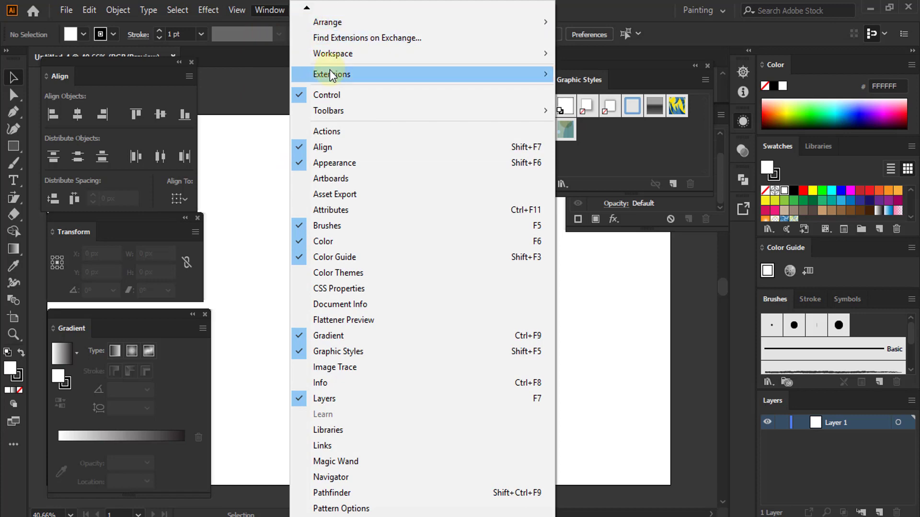
mouse_move(332, 53)
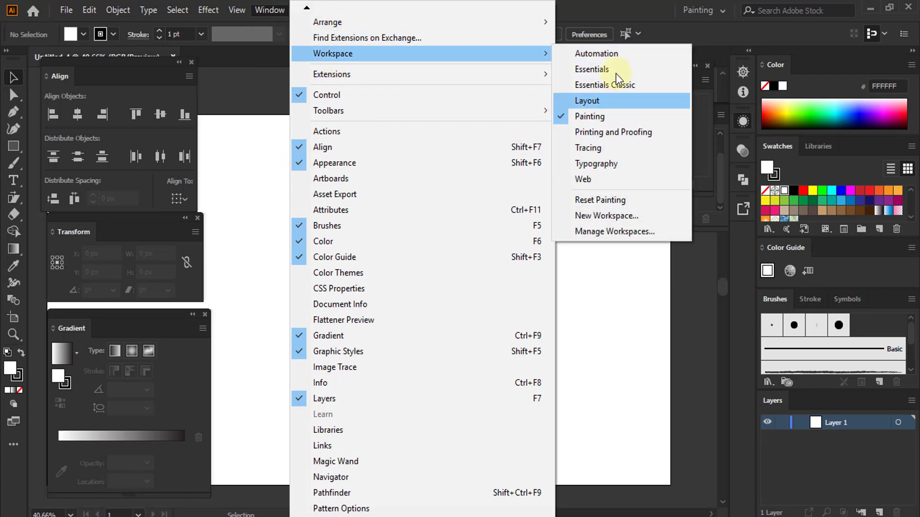
Choose Reset Painting to restore its default panels, then switch to the Essentials workspace.
click(600, 200)
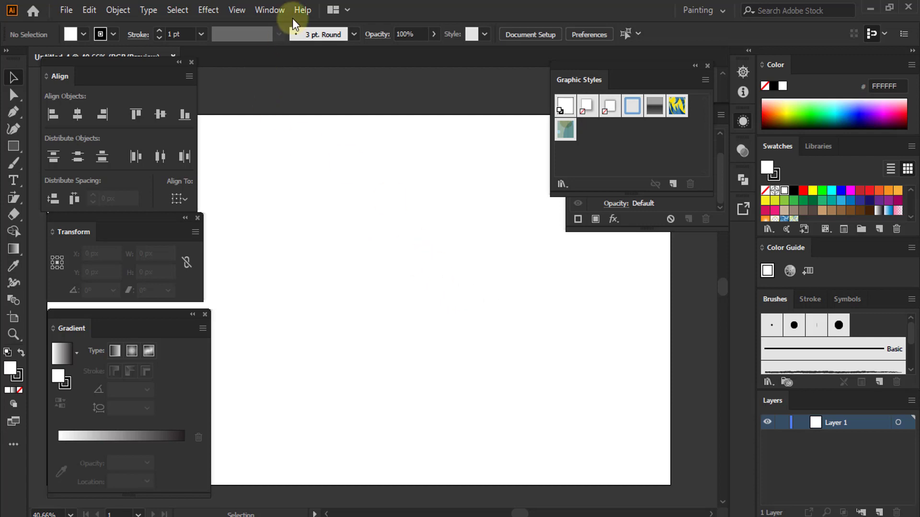
click(271, 10)
mouse_move(332, 53)
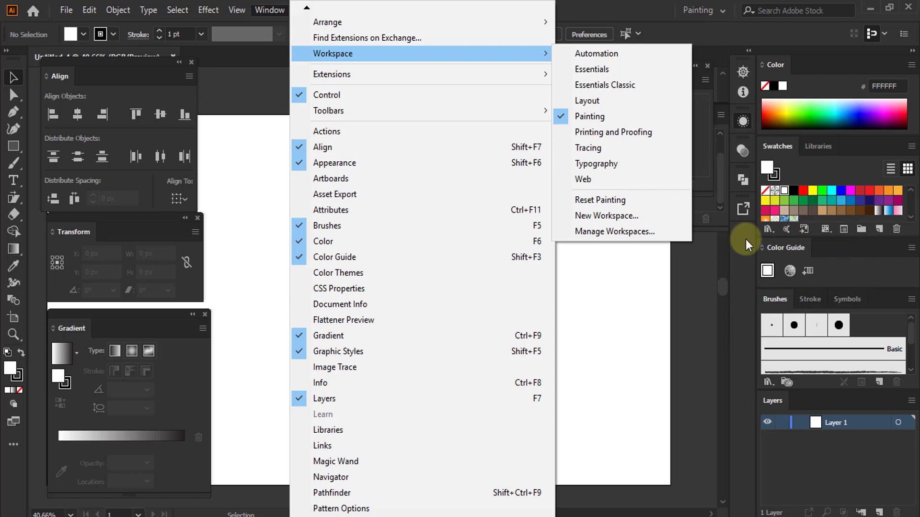
click(597, 201)
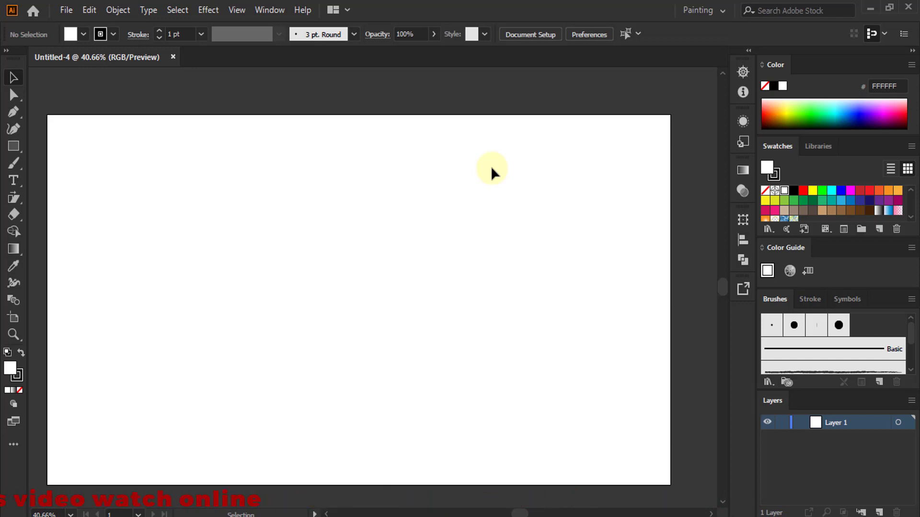
click(278, 10)
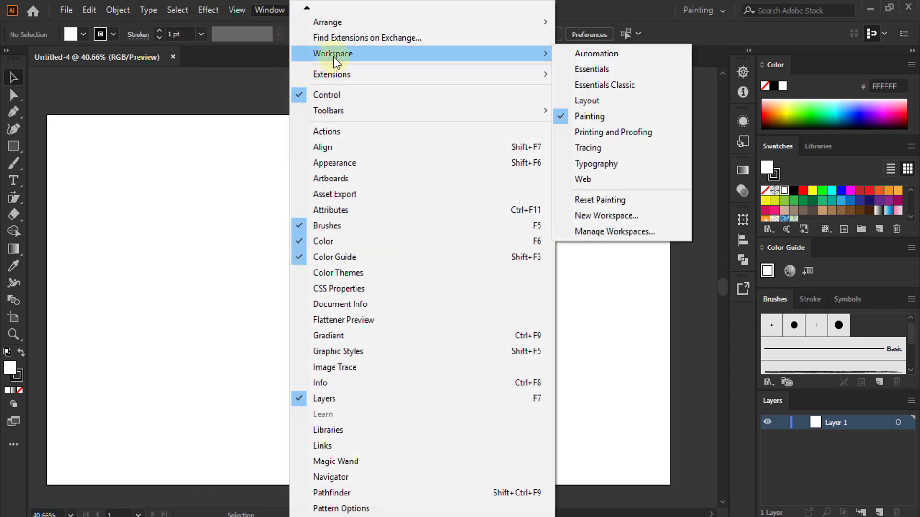
click(592, 71)
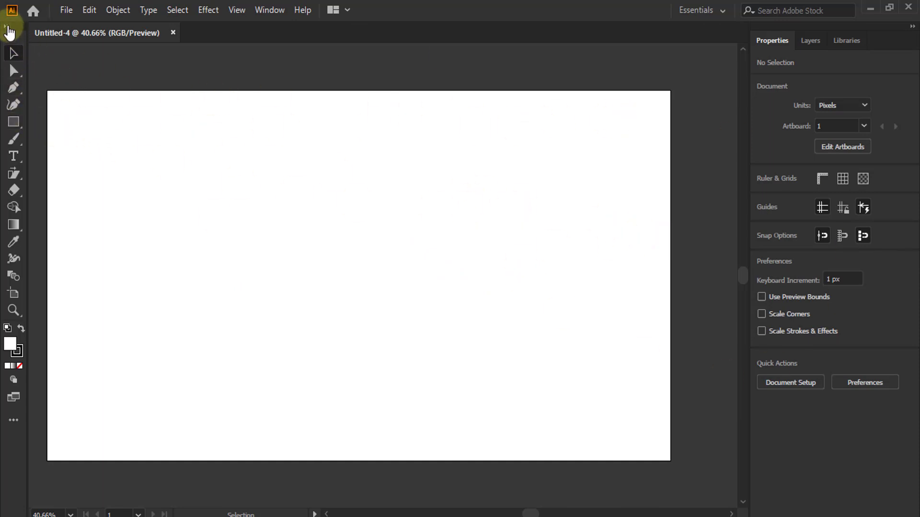
click(7, 27)
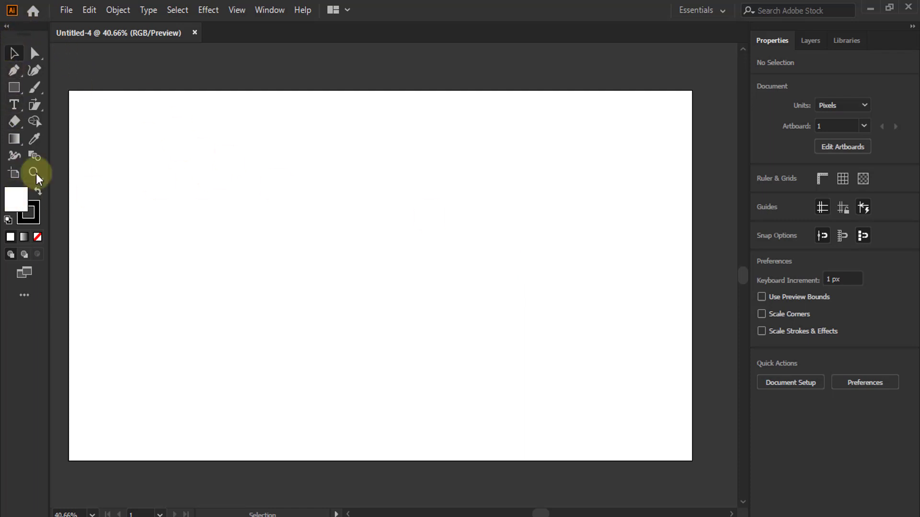
click(44, 59)
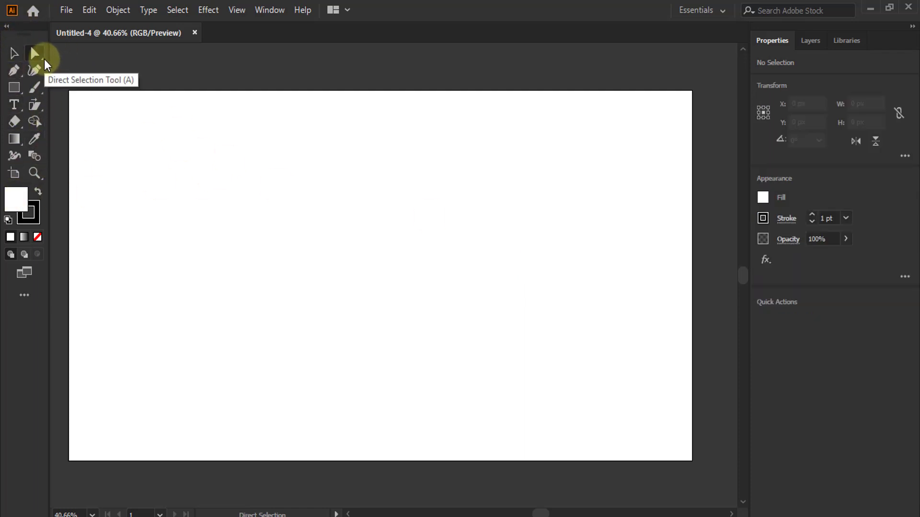
click(42, 59)
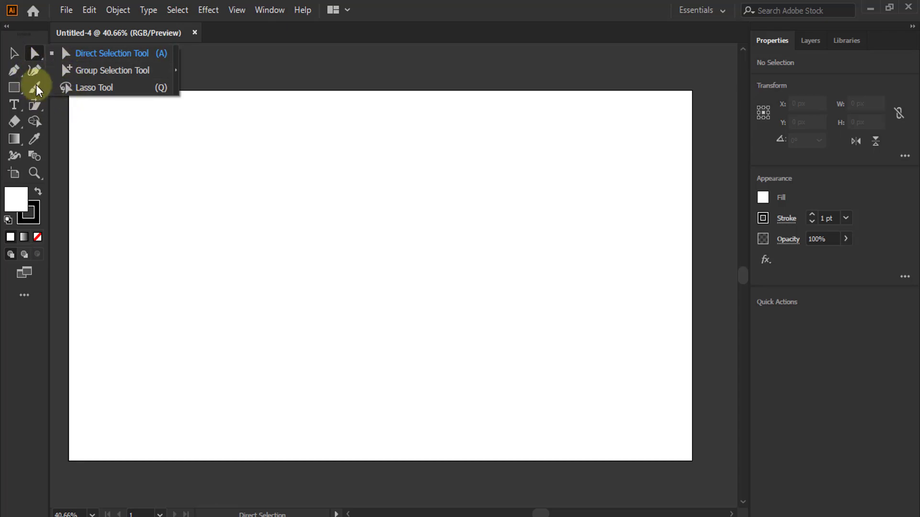
click(336, 21)
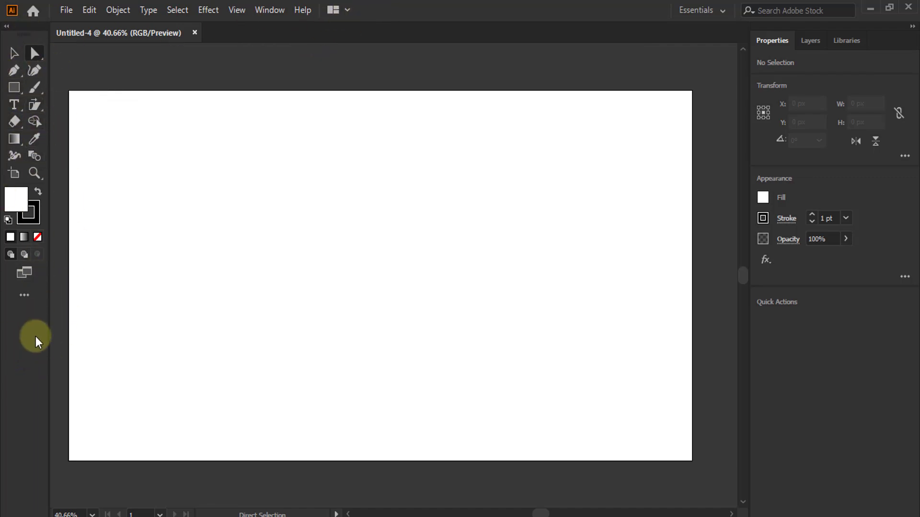
Change the toolbar from Basic to Advanced in the All Tools drawer, then reopen its menu.
click(25, 294)
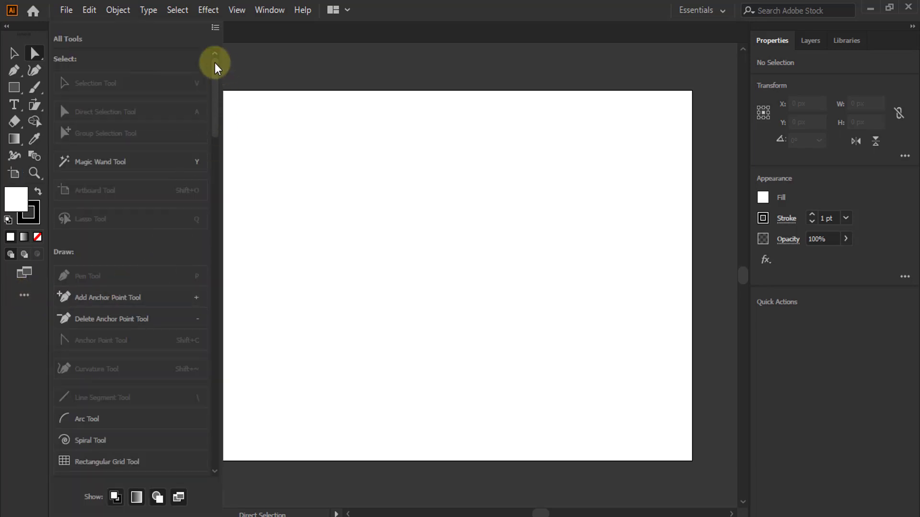
click(215, 29)
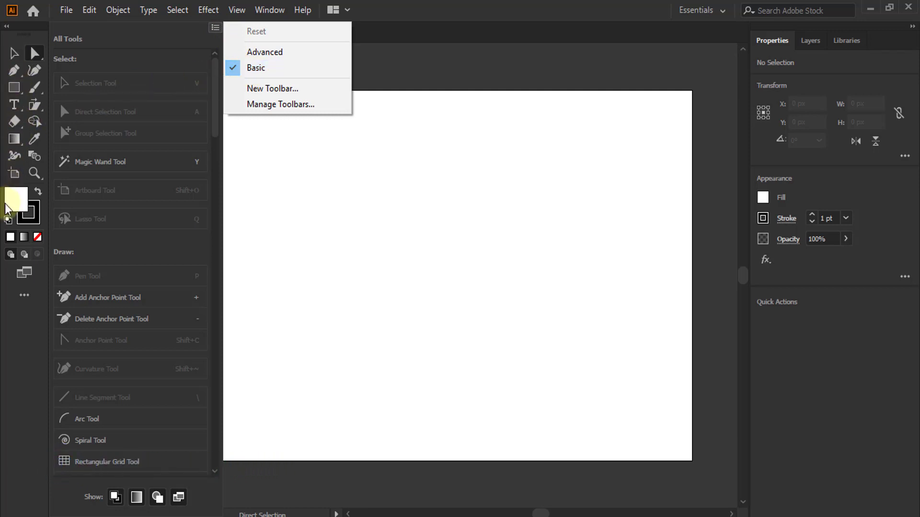
click(255, 52)
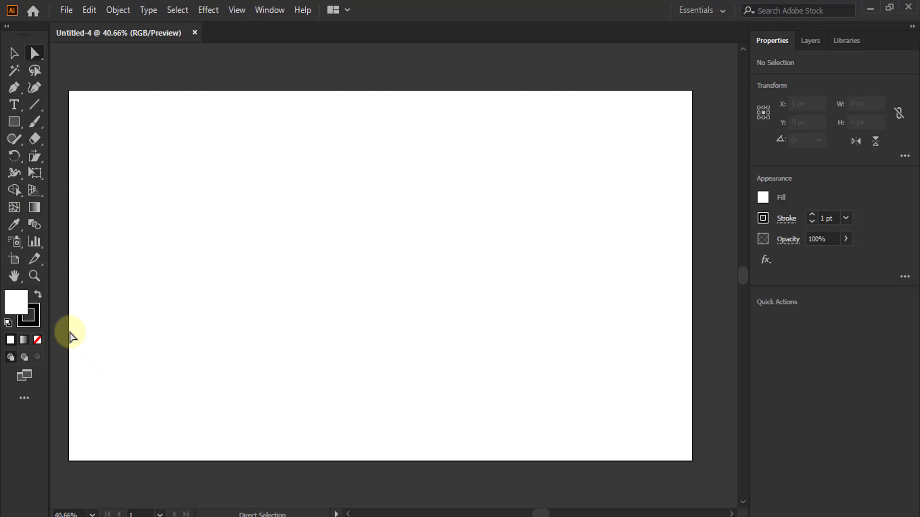
click(29, 400)
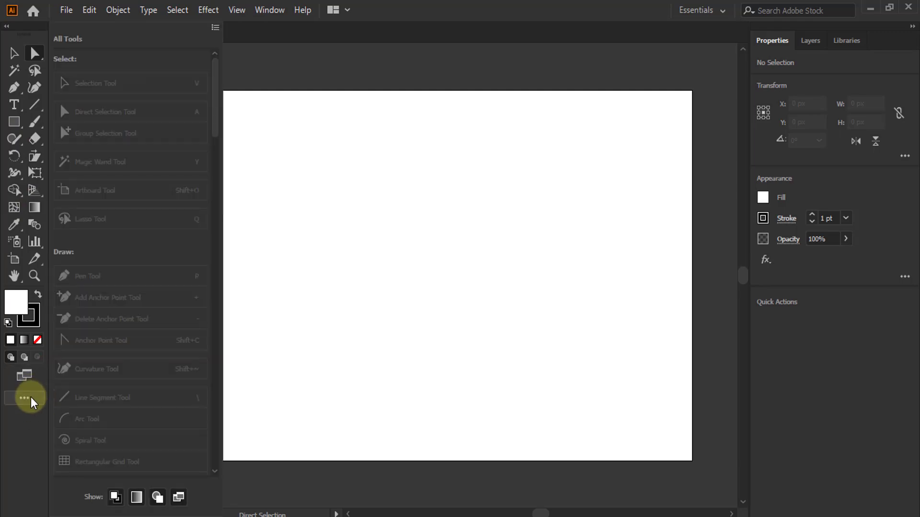
click(215, 27)
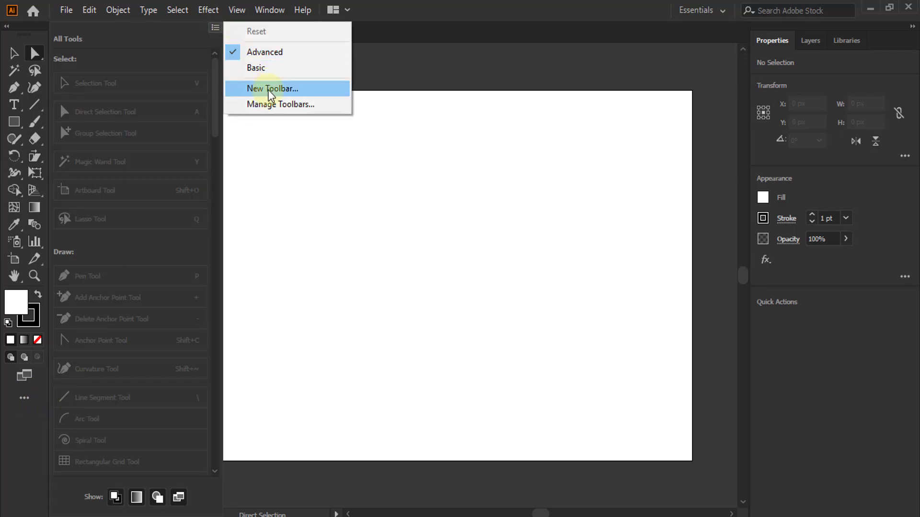
Create a new custom toolbar named 'mytool ba'.
click(271, 89)
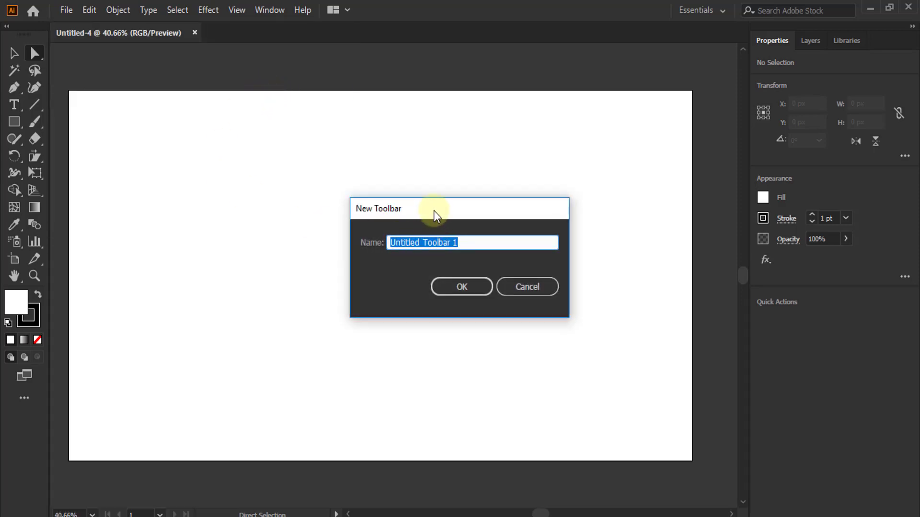
drag(433, 211, 344, 127)
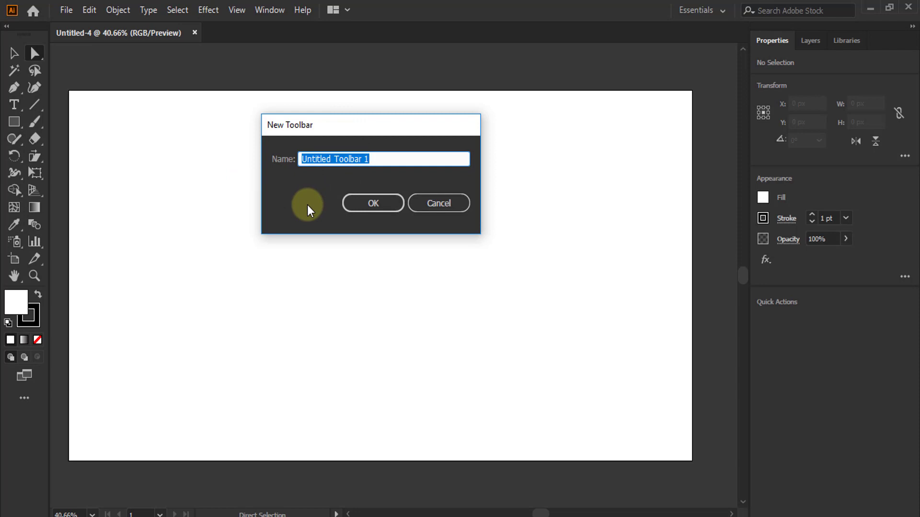
key(BackSpace)
text(my)
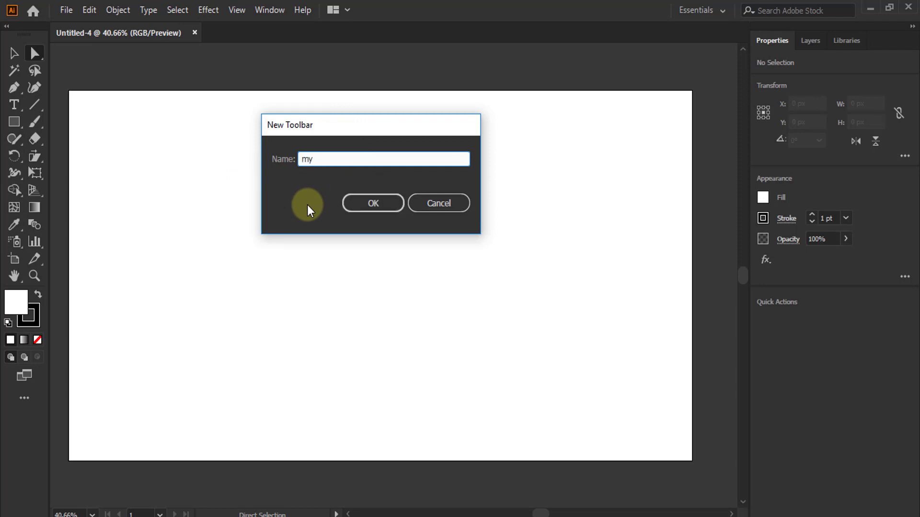
text(tool ba)
key(Return)
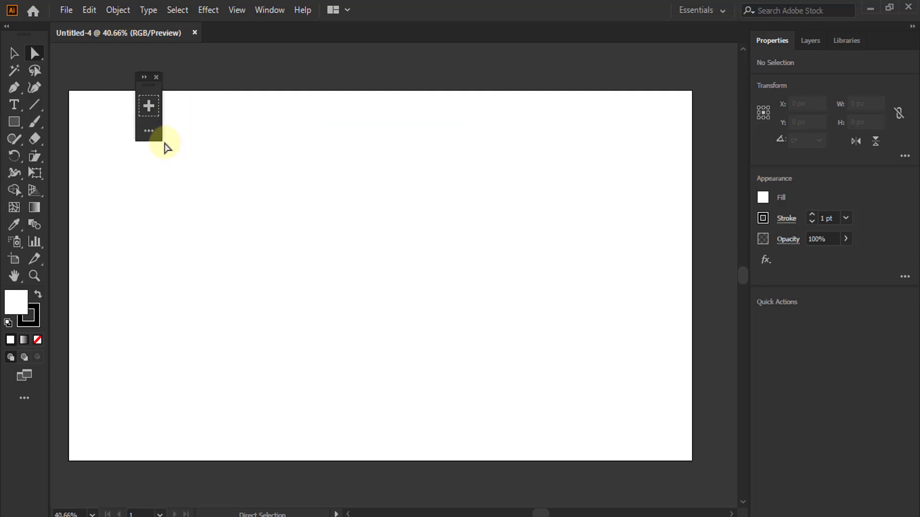
Drag the Selection, Direct Selection and Pen tools from All Tools into the custom toolbar.
click(144, 77)
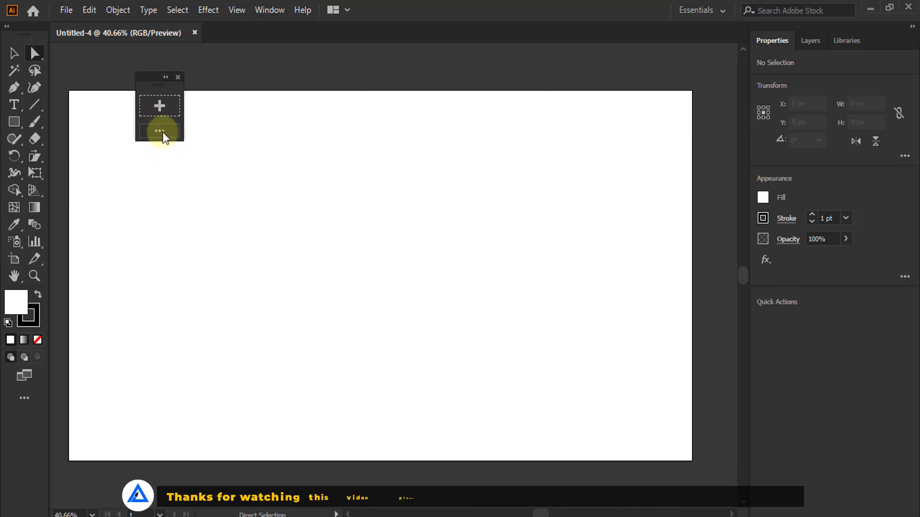
click(160, 131)
scroll(352, 182, down, 2)
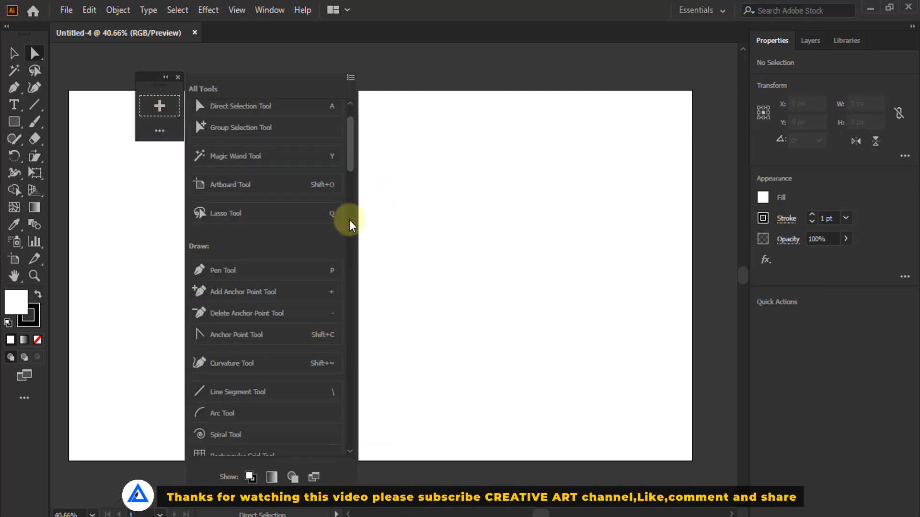
scroll(353, 148, down, 3)
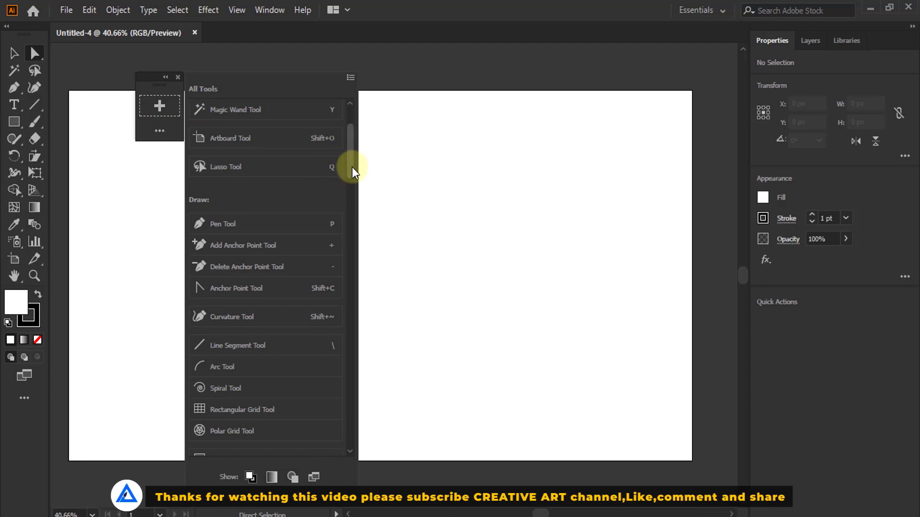
scroll(352, 167, up, 5)
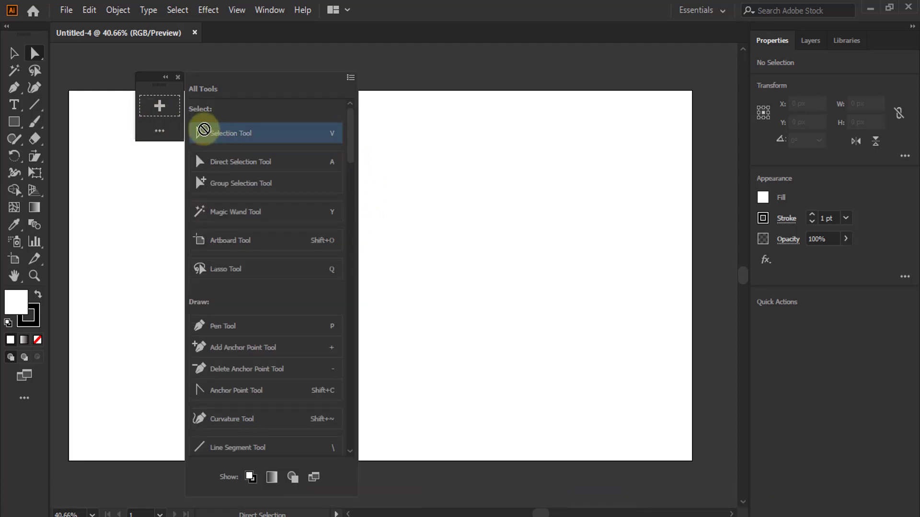
drag(217, 134, 160, 108)
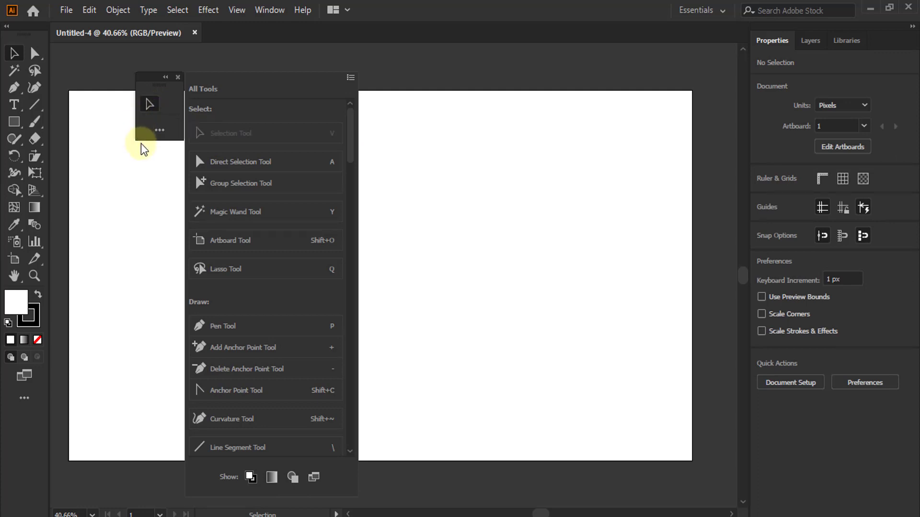
drag(206, 162, 169, 105)
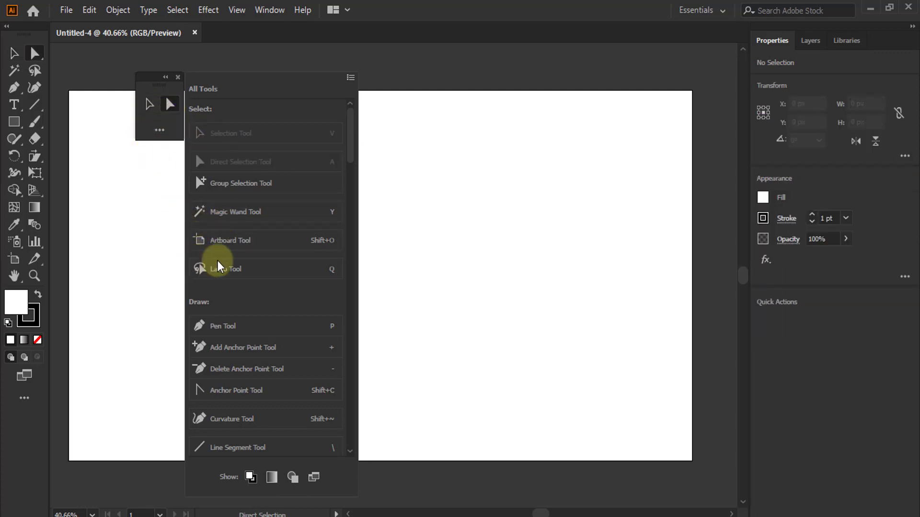
drag(220, 331, 158, 117)
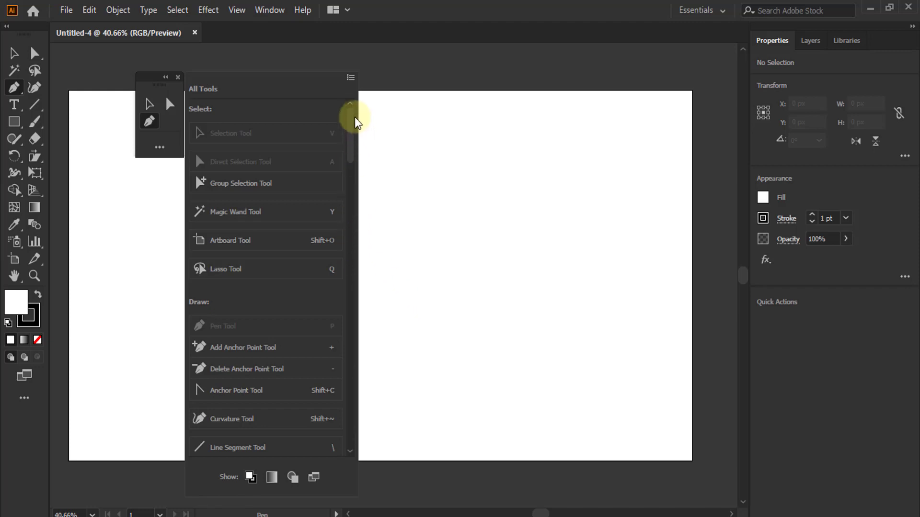
drag(351, 123, 355, 165)
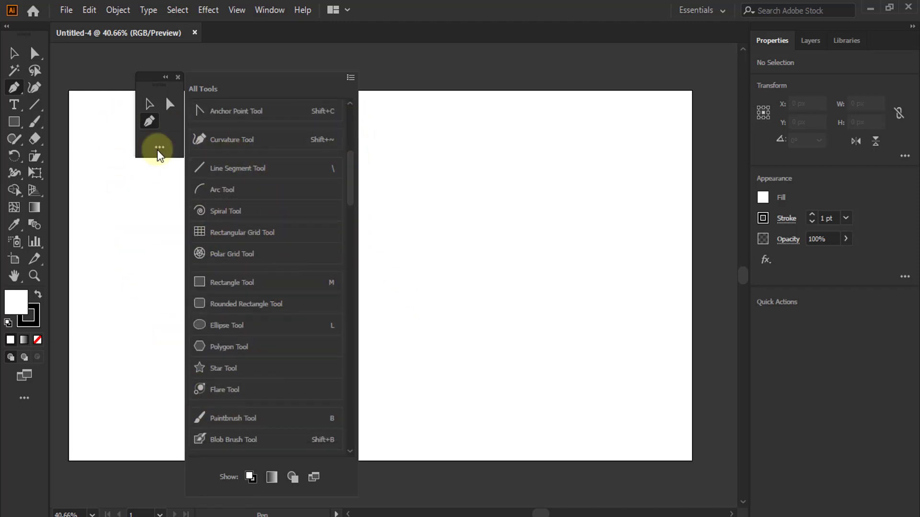
Close the standard toolbar and dock the custom toolbar as a single column at the left edge.
click(424, 162)
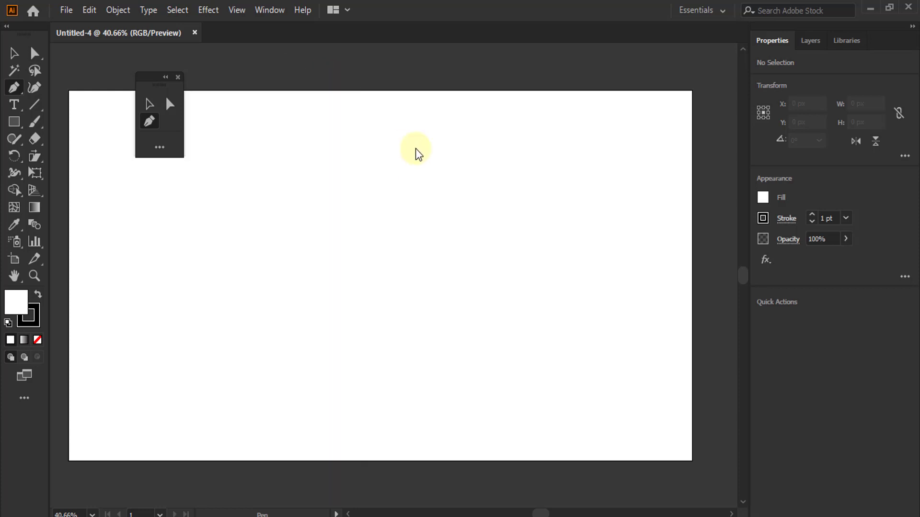
mouse_move(23, 33)
mouse_down()
mouse_move(35, 72)
mouse_move(344, 71)
mouse_up()
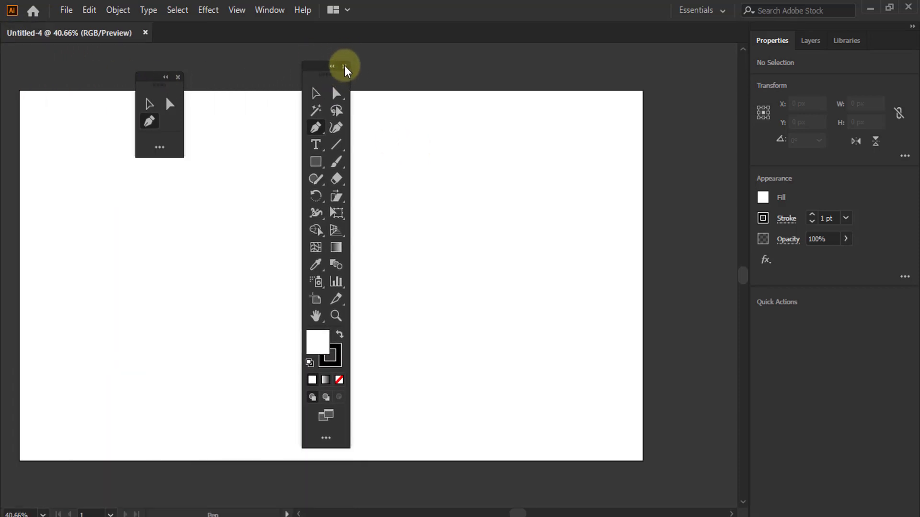
click(344, 66)
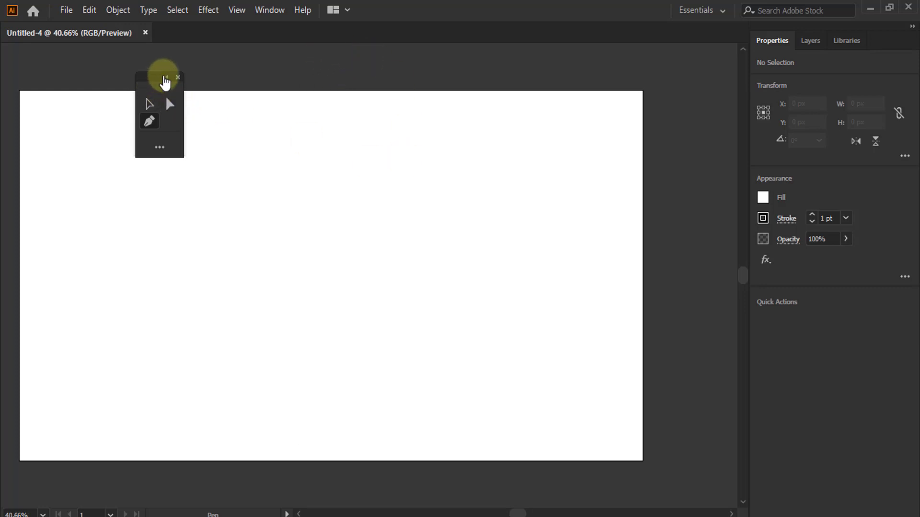
click(165, 77)
drag(139, 82, 11, 57)
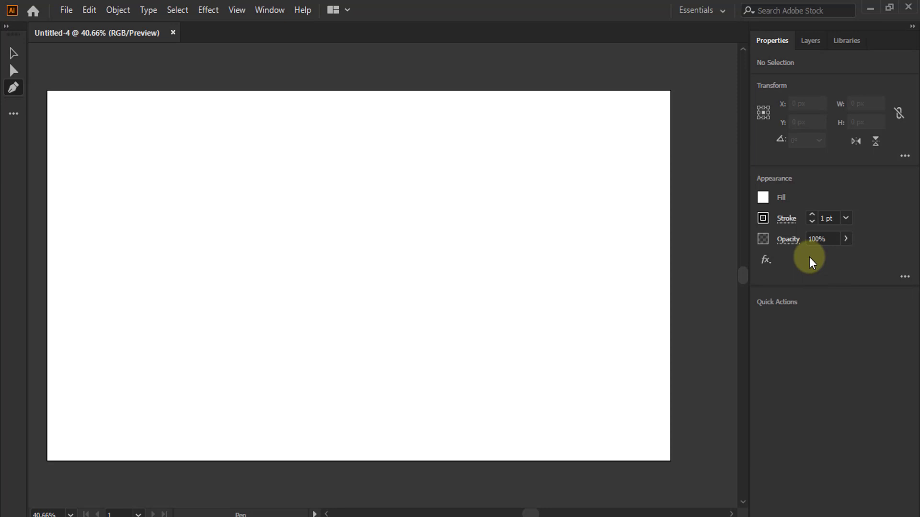
Reset the Essentials workspace to restore the standard toolbar, then select the Selection tool.
click(269, 9)
mouse_move(332, 53)
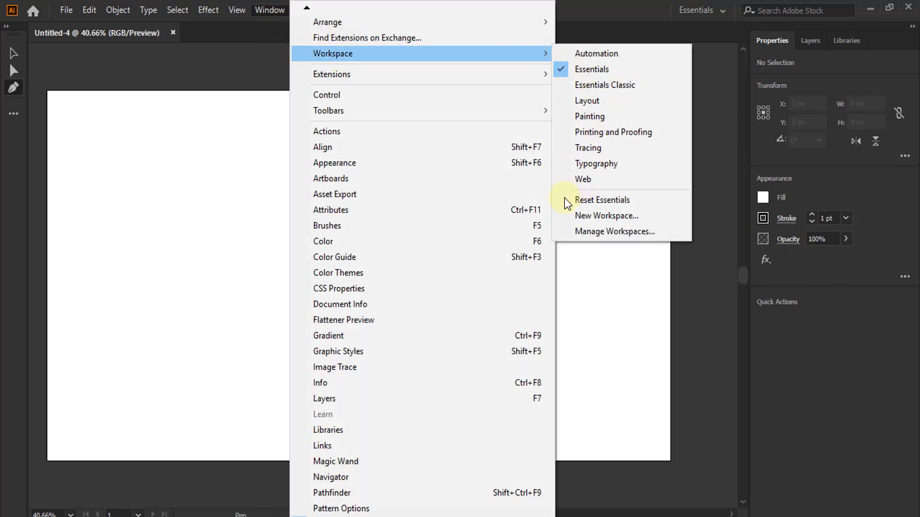
click(594, 201)
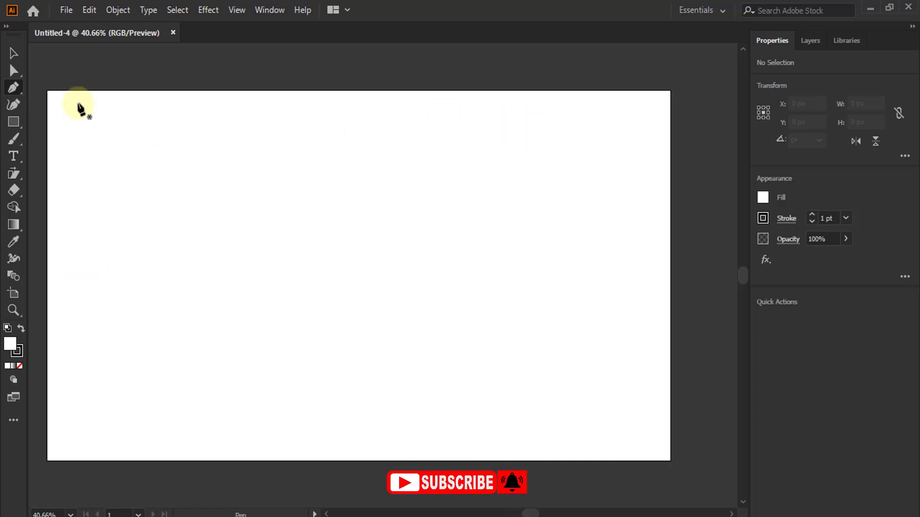
click(11, 51)
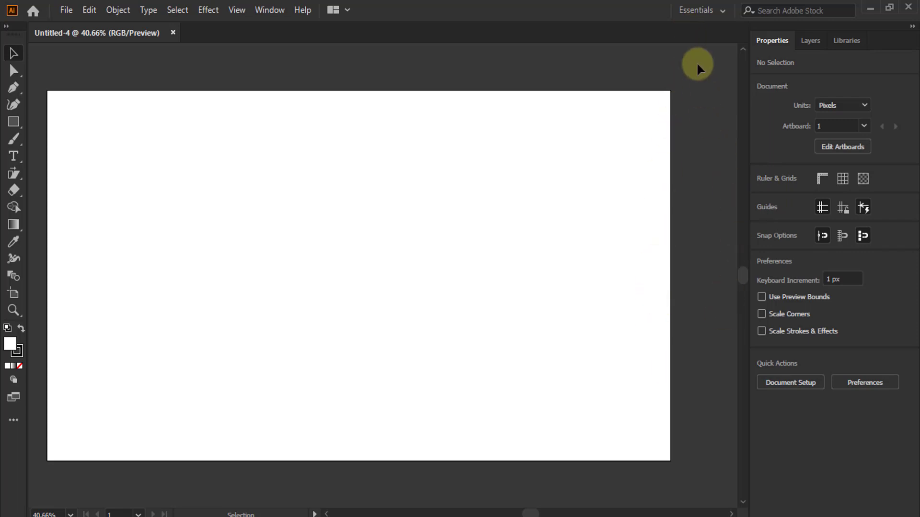
Open the Color panel from the Window menu and dock it in the right panel area.
click(274, 11)
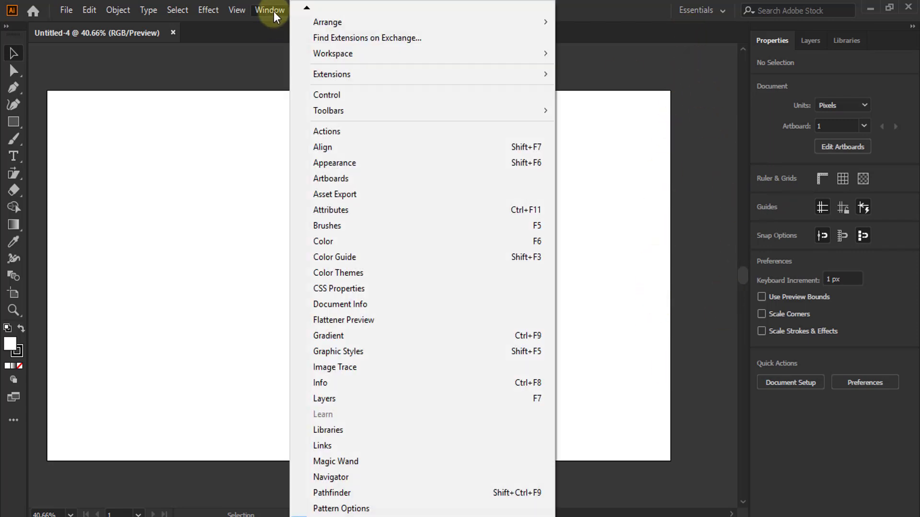
click(328, 240)
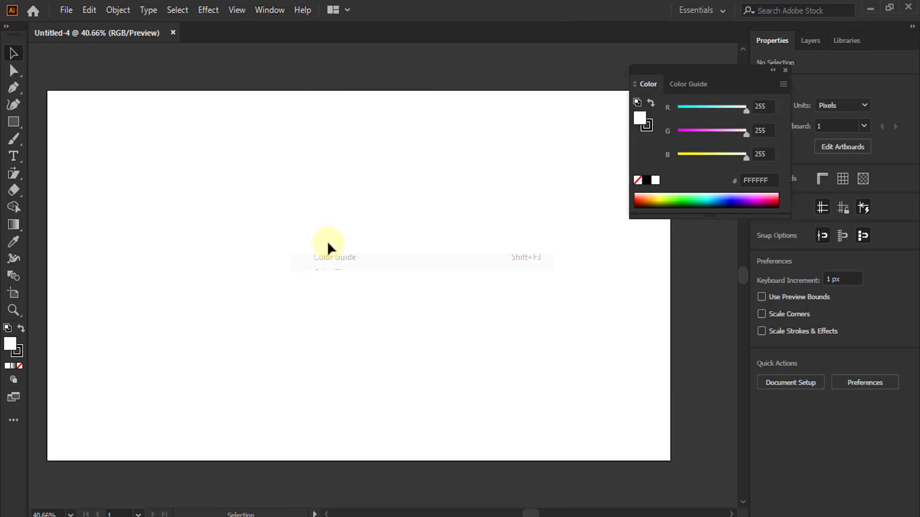
mouse_move(718, 71)
mouse_down()
mouse_move(499, 44)
mouse_move(493, 80)
mouse_up()
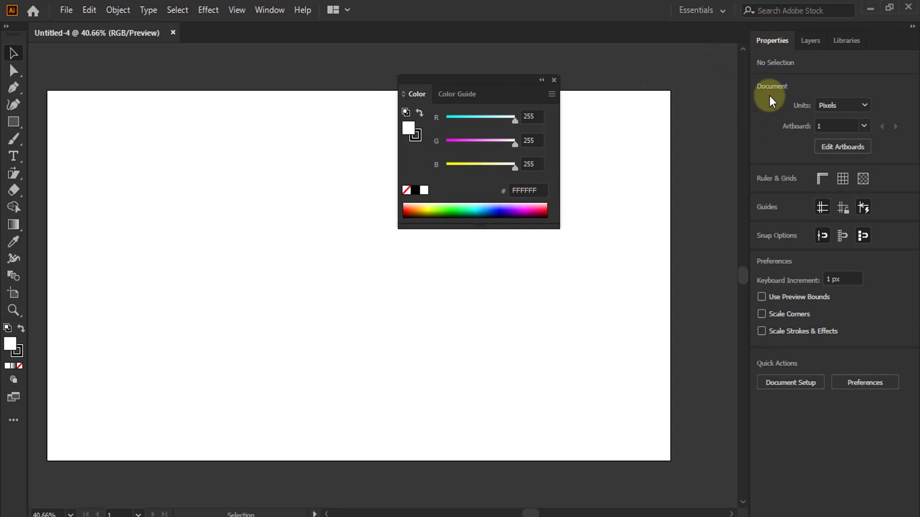
mouse_move(476, 78)
mouse_down()
mouse_move(460, 80)
mouse_move(751, 58)
mouse_move(740, 59)
mouse_up()
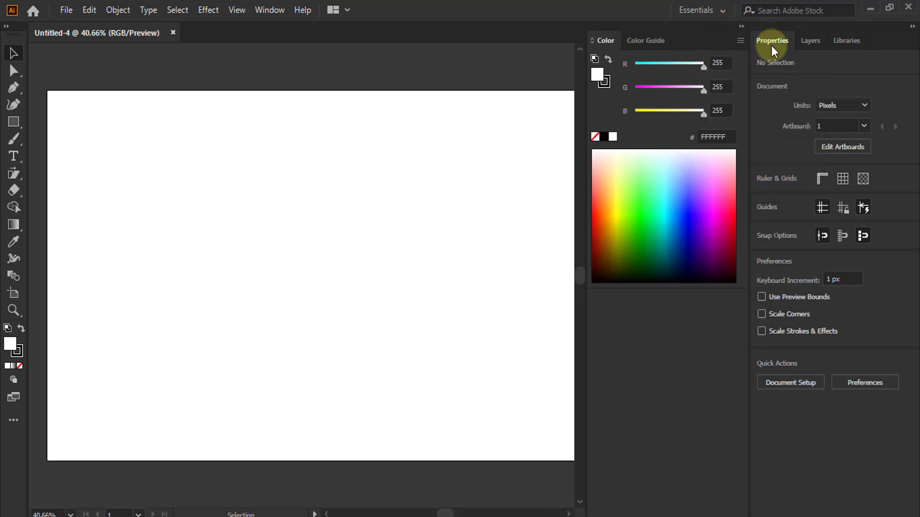
Collapse the docked Color panel to an icon, testing expand and collapse along the way.
click(741, 27)
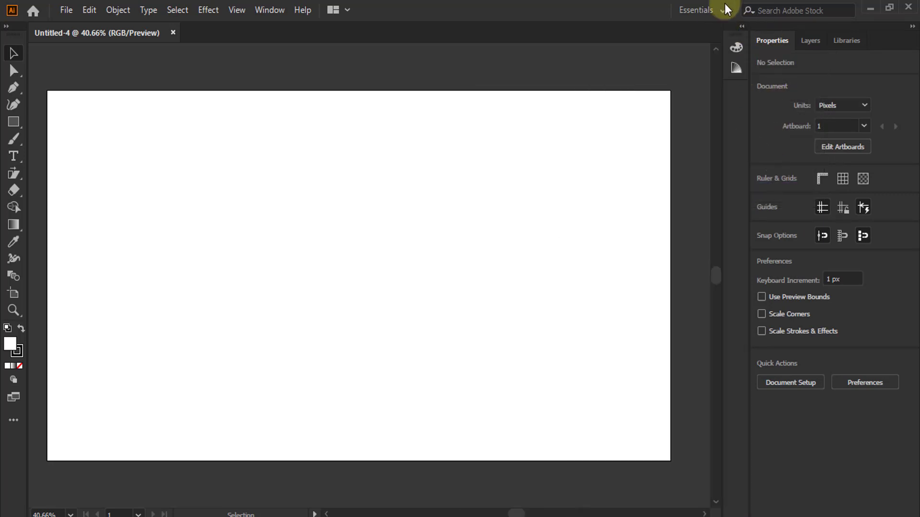
click(742, 28)
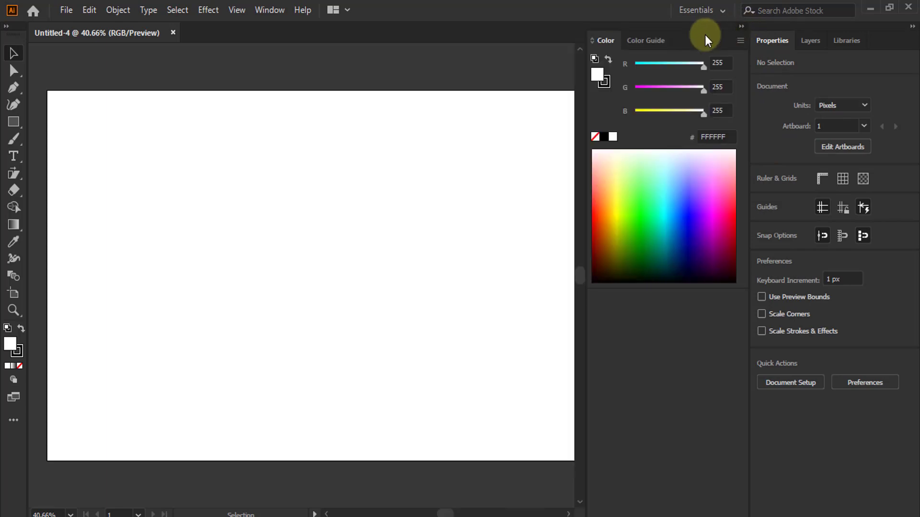
click(742, 26)
click(743, 27)
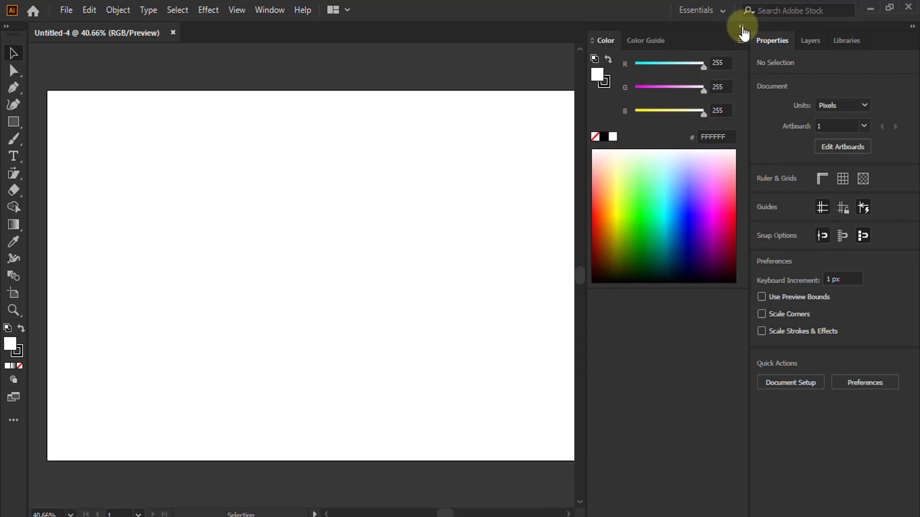
click(742, 26)
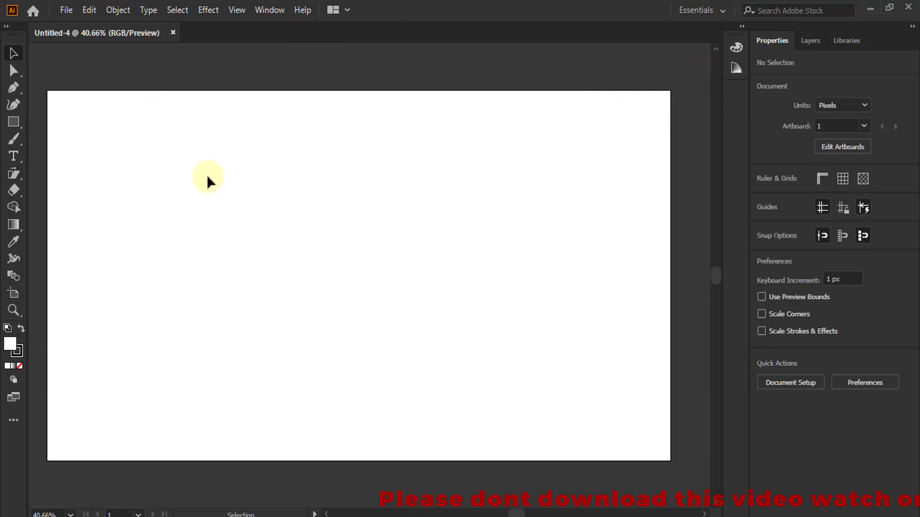
click(736, 48)
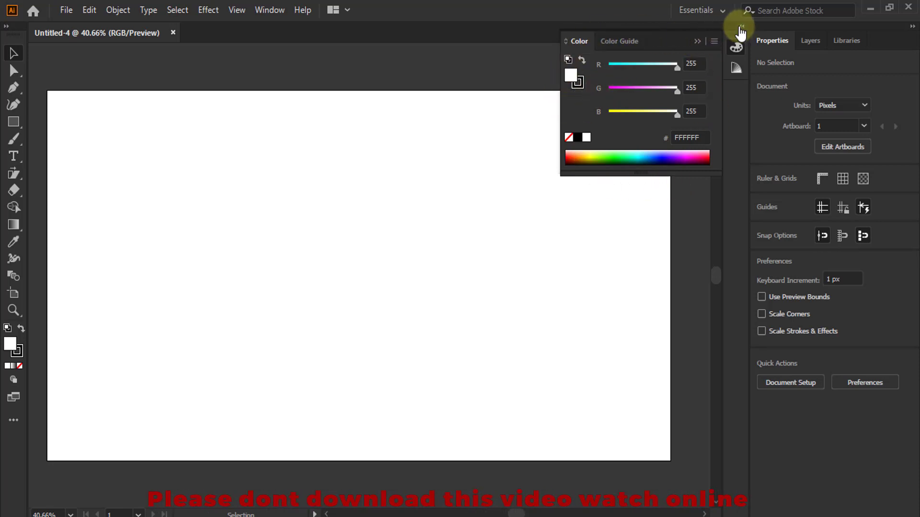
click(697, 42)
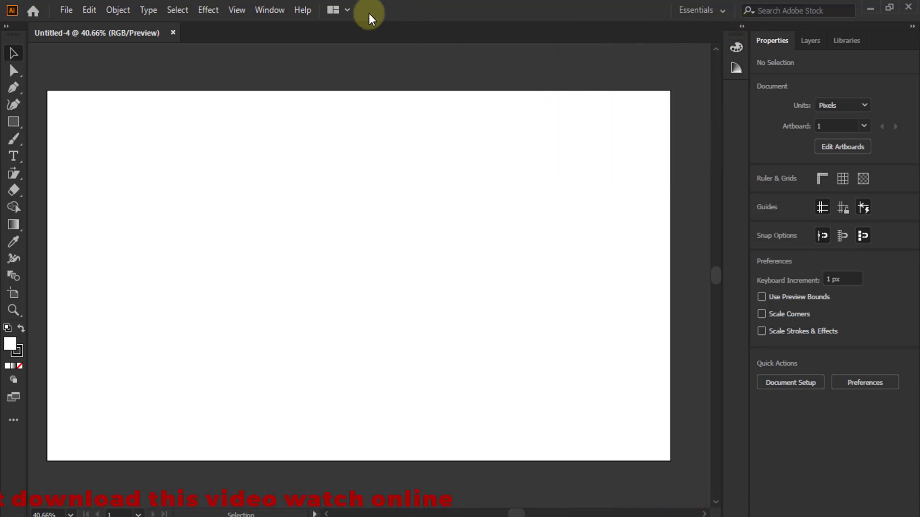
Open the Align panel group, check its Transform and Pathfinder tabs, and dock it on the right.
click(274, 10)
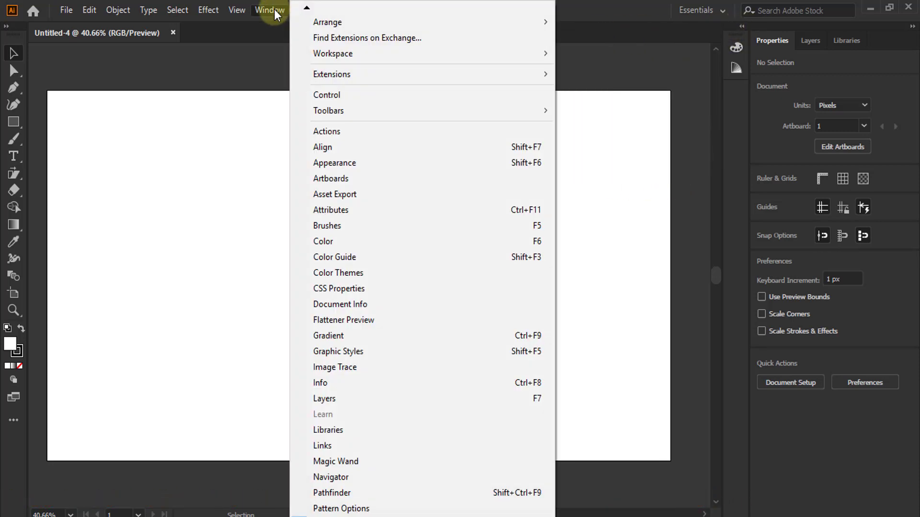
click(311, 150)
drag(172, 486, 320, 174)
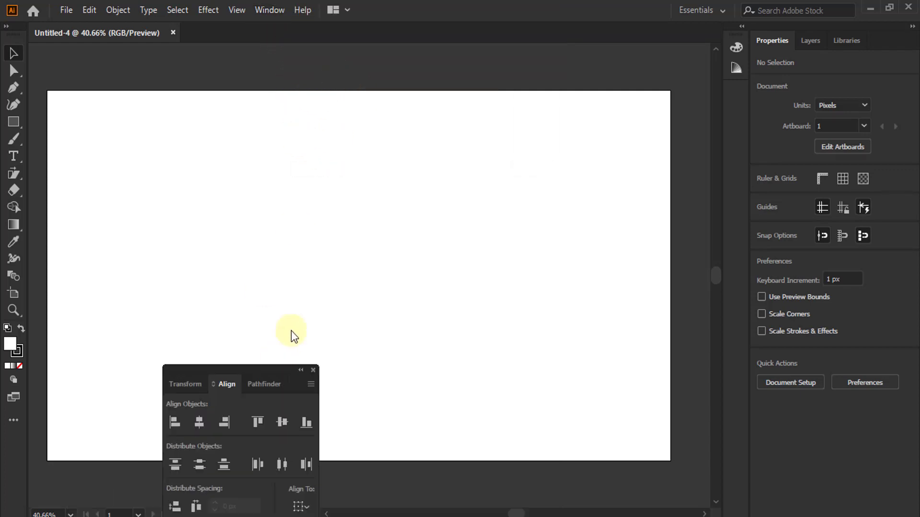
click(318, 189)
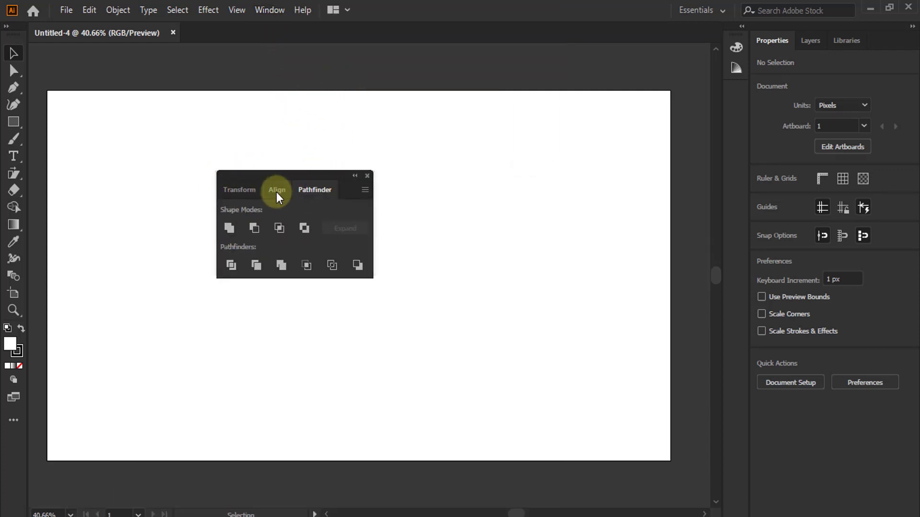
click(276, 191)
click(232, 190)
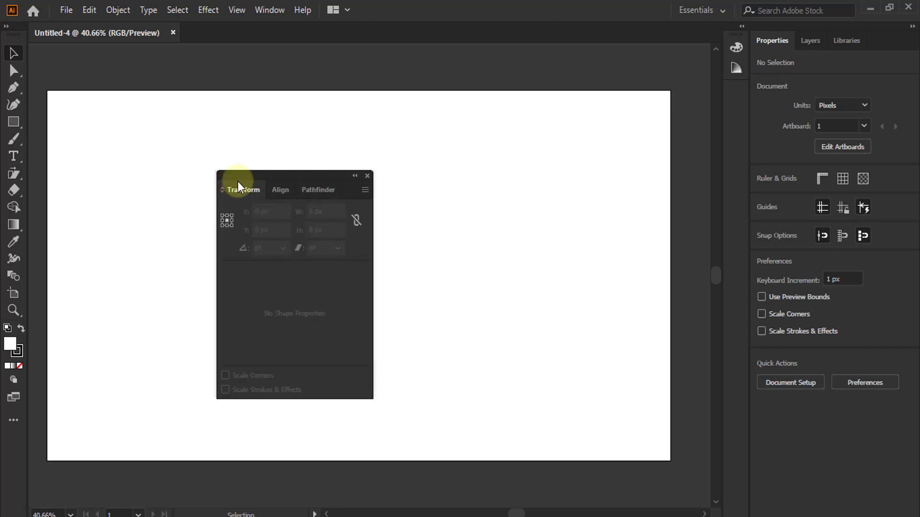
click(319, 189)
click(282, 190)
drag(301, 177, 735, 96)
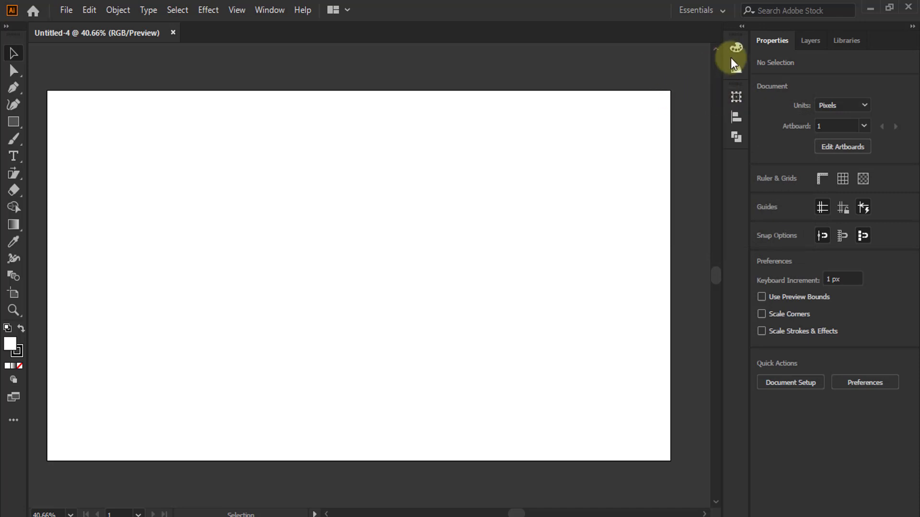
Dock the Character/Paragraph/OpenType group with Show Options enabled, leaving it collapsed to an icon.
click(277, 10)
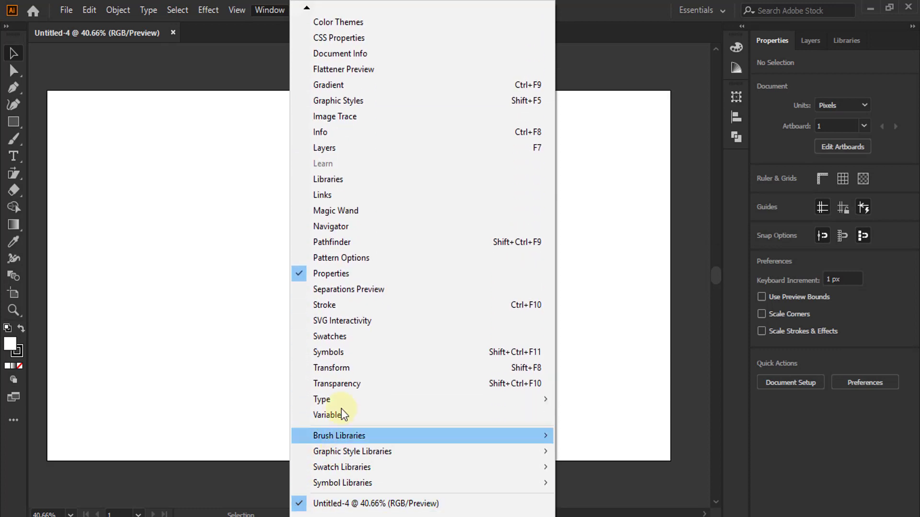
mouse_move(322, 400)
click(601, 400)
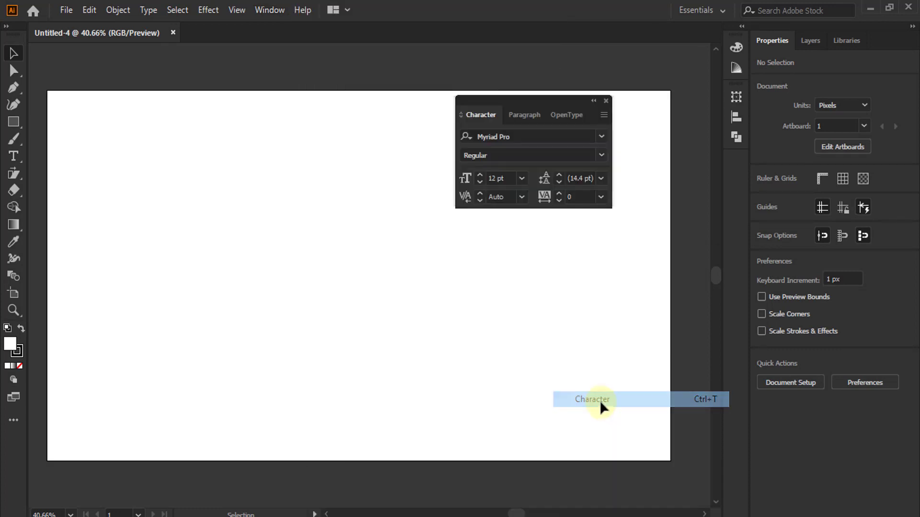
click(603, 115)
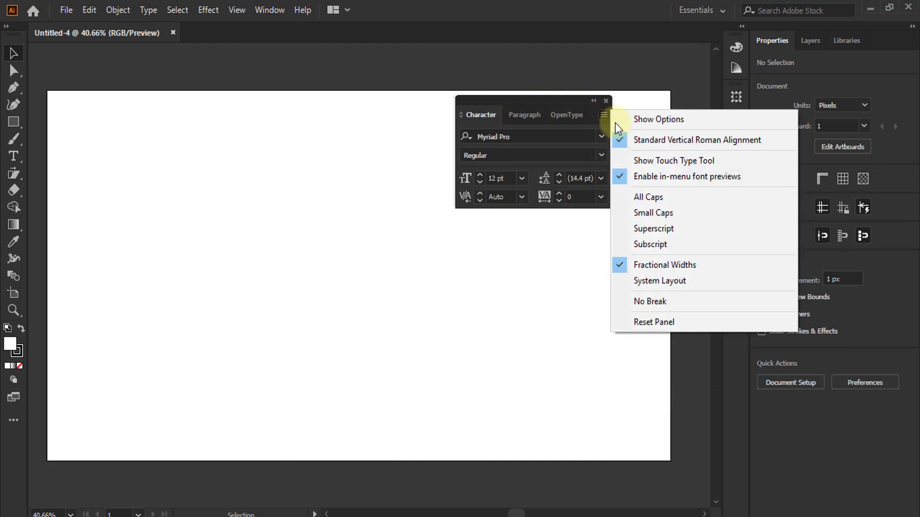
click(648, 119)
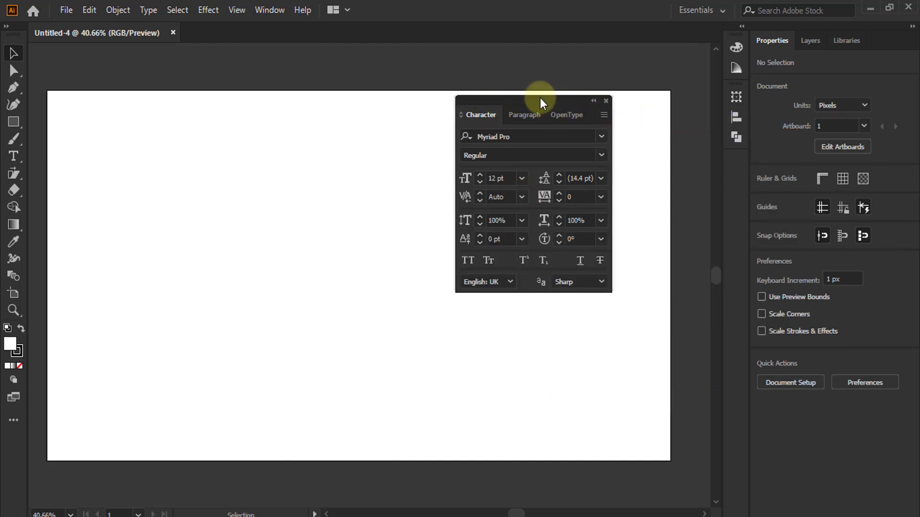
drag(539, 98, 740, 161)
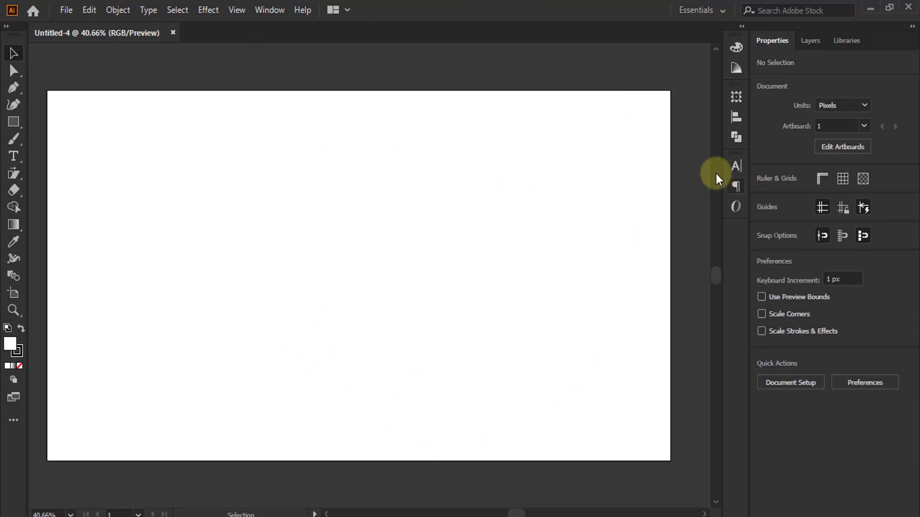
click(738, 165)
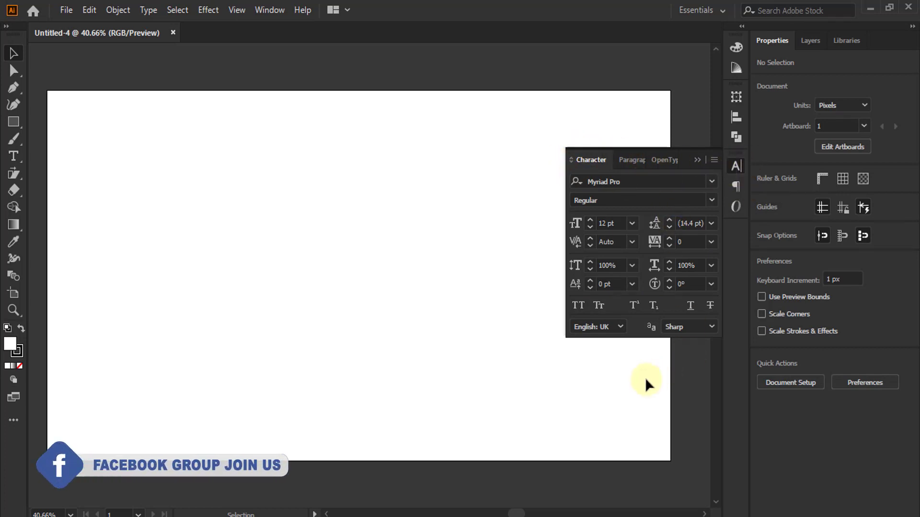
click(698, 161)
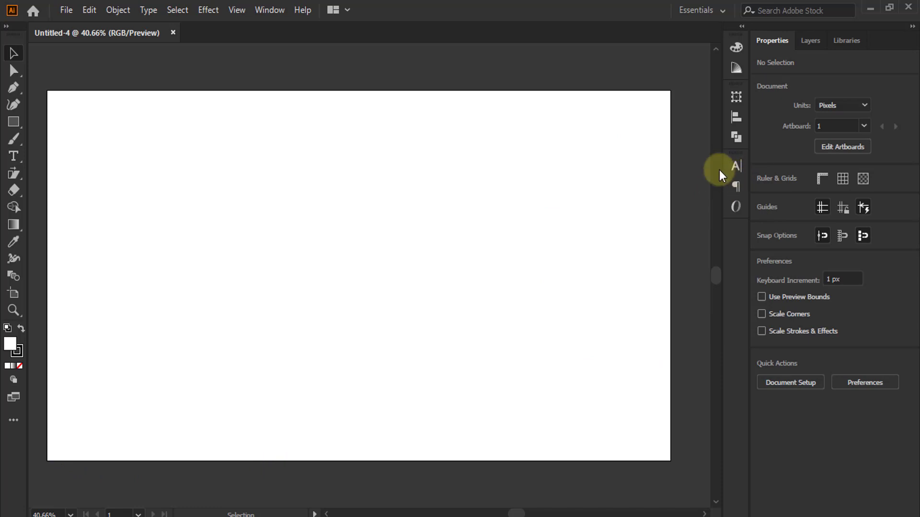
Close the Libraries panel, then flip between the Layers and Properties tabs.
right_click(852, 42)
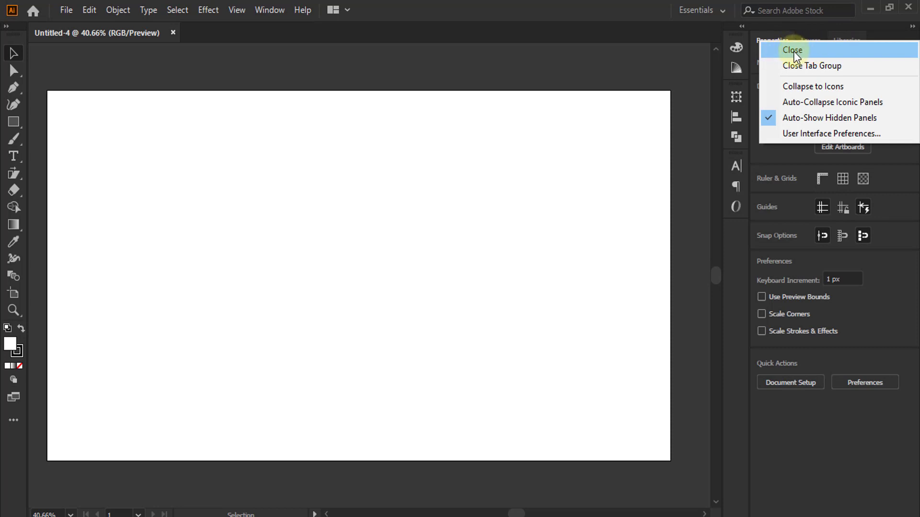
click(793, 50)
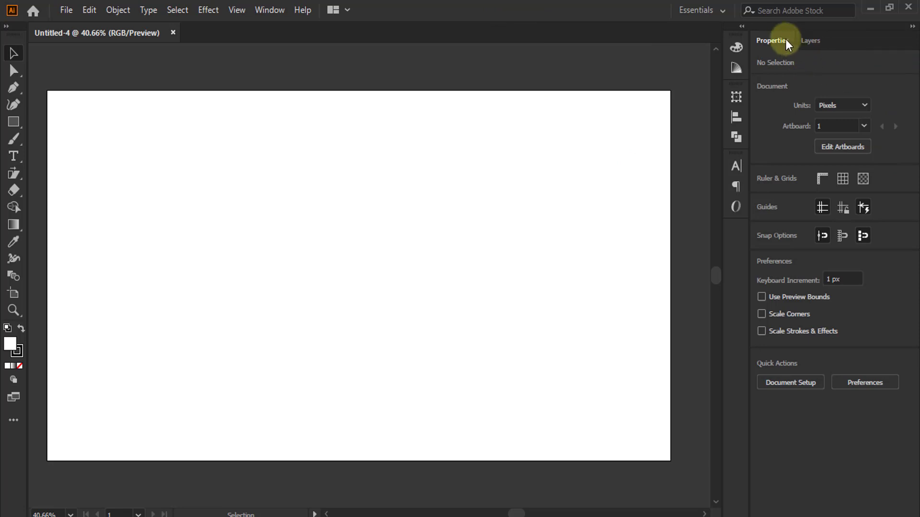
click(806, 44)
click(760, 41)
click(798, 40)
click(772, 42)
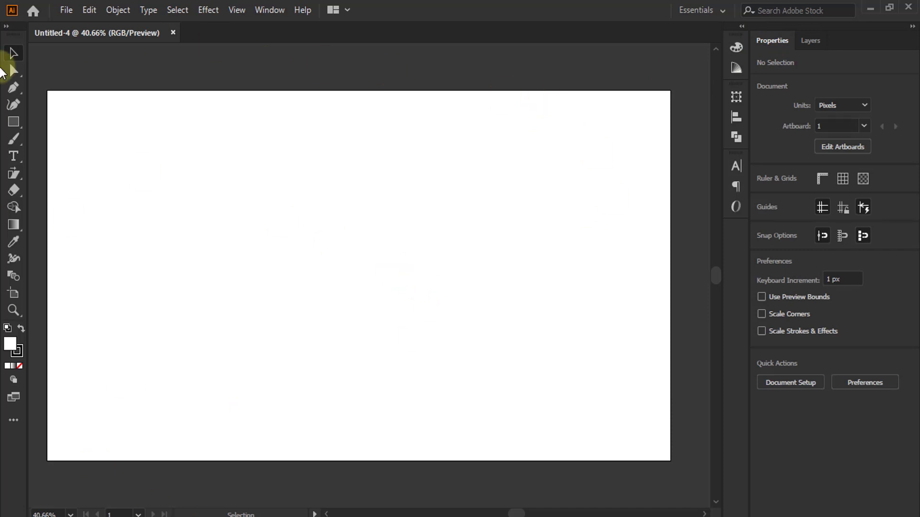
Expand the toolbar to two columns and bring up the Window menu's workspace options.
click(6, 26)
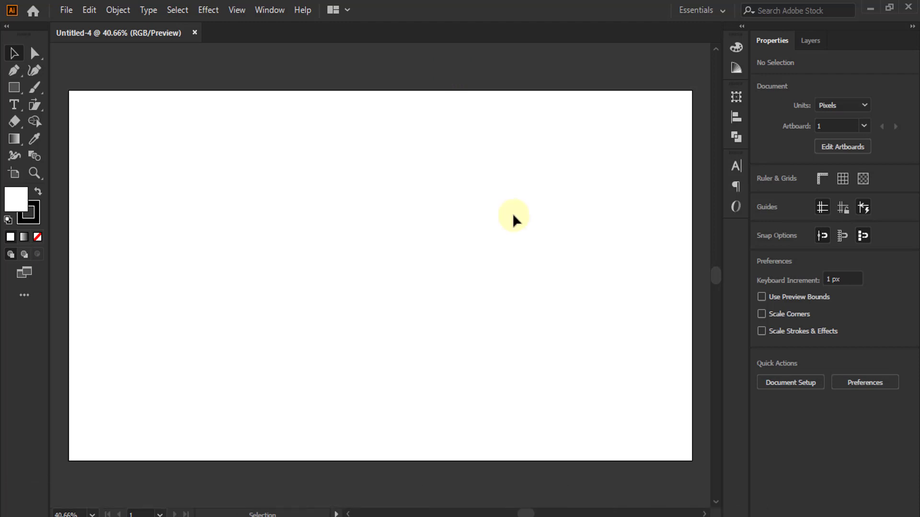
click(275, 15)
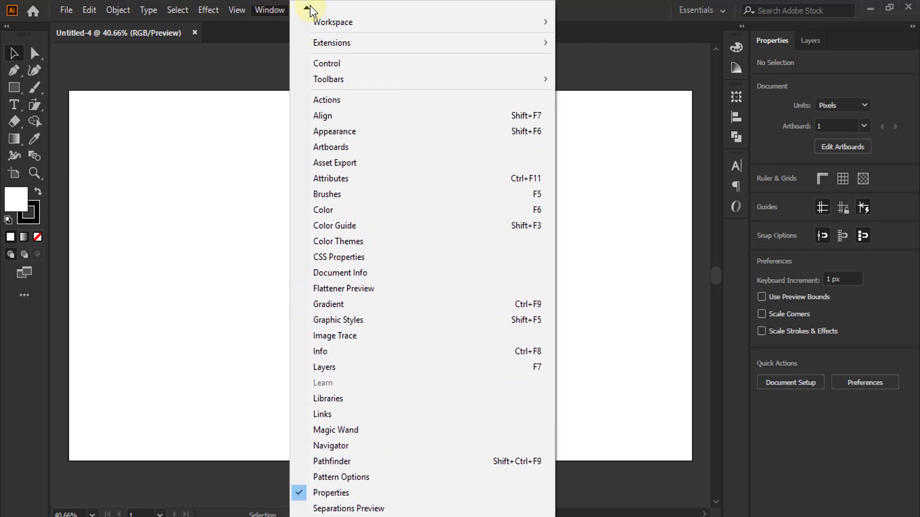
mouse_move(332, 75)
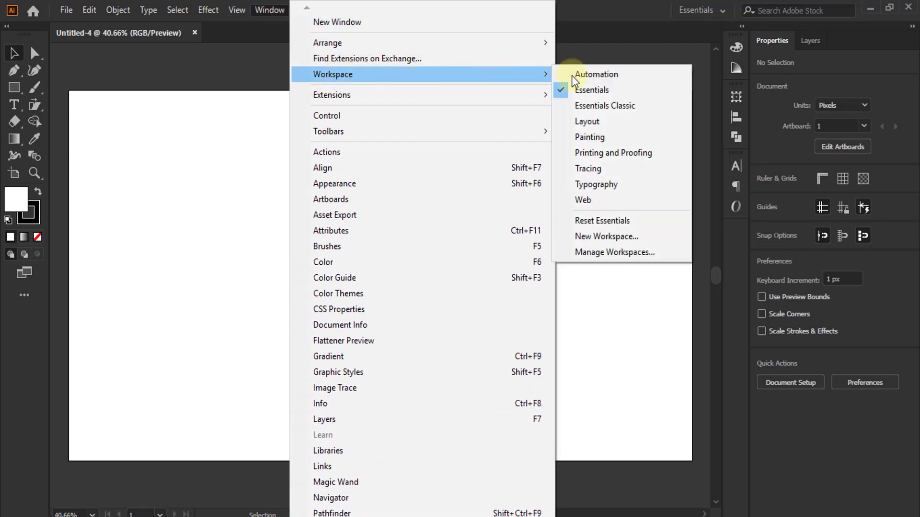
Create a new workspace, replacing the default name with 'my workspace'.
click(601, 237)
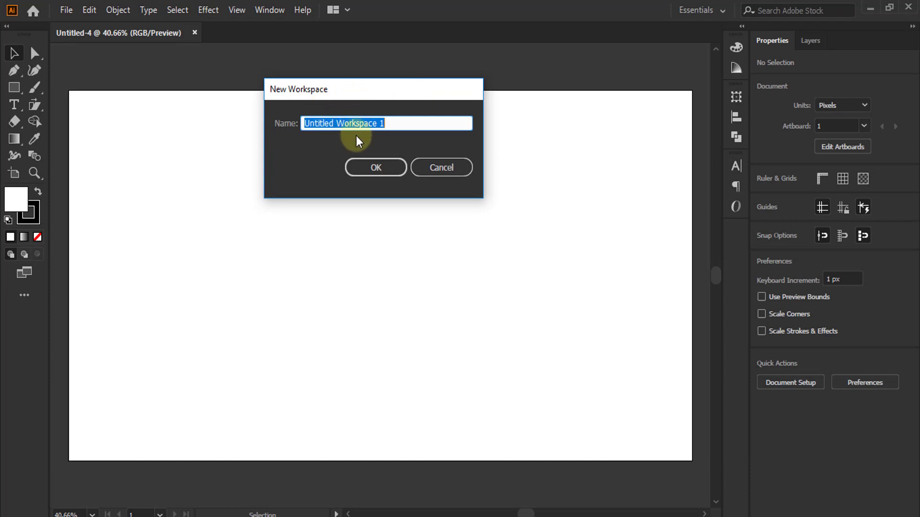
key(BackSpace)
text(m)
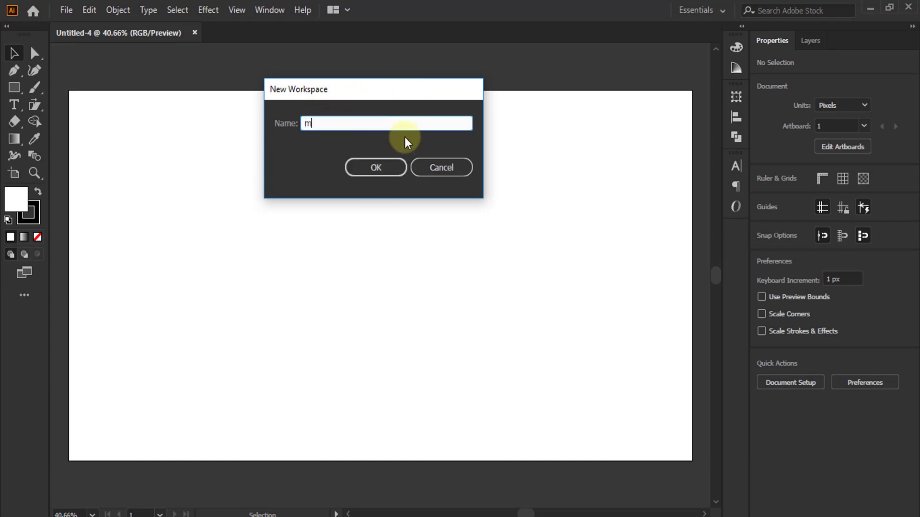
text(y wor)
text(kspa)
text(ce)
key(Return)
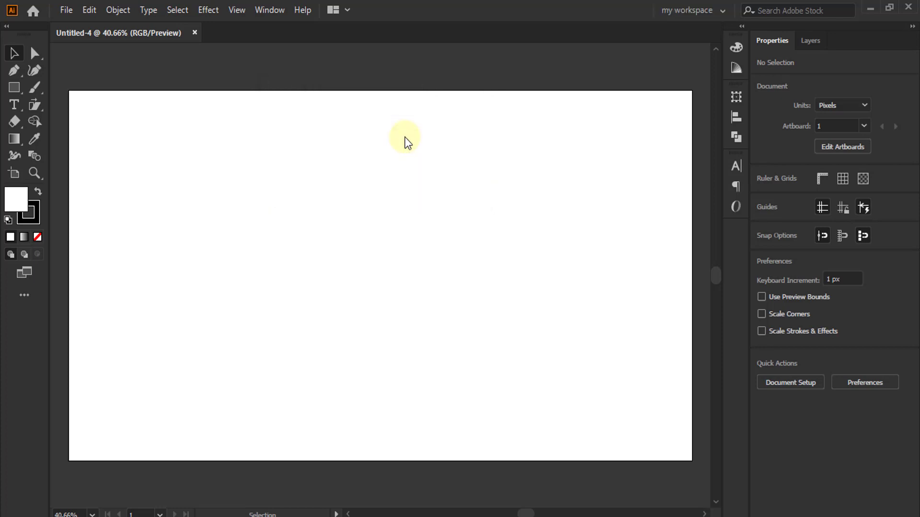
Expand the docked panels and remove the Color Guide panel.
click(723, 10)
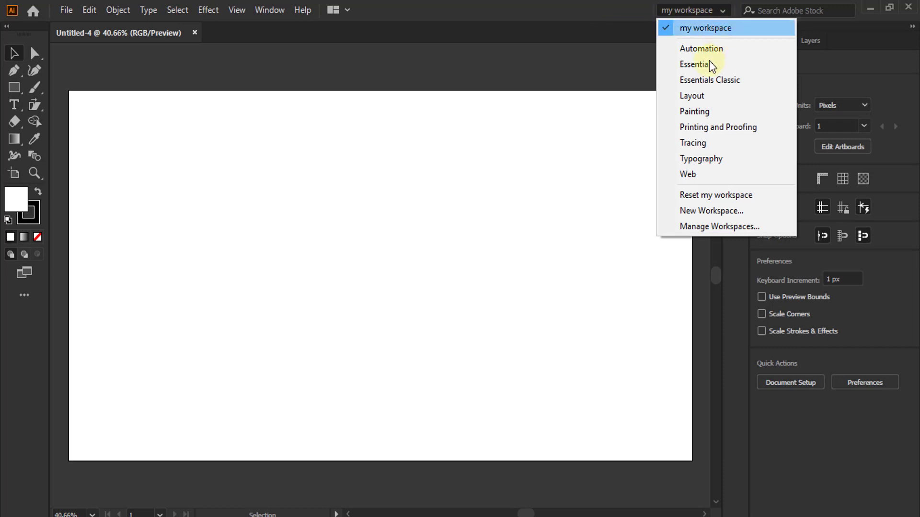
click(608, 72)
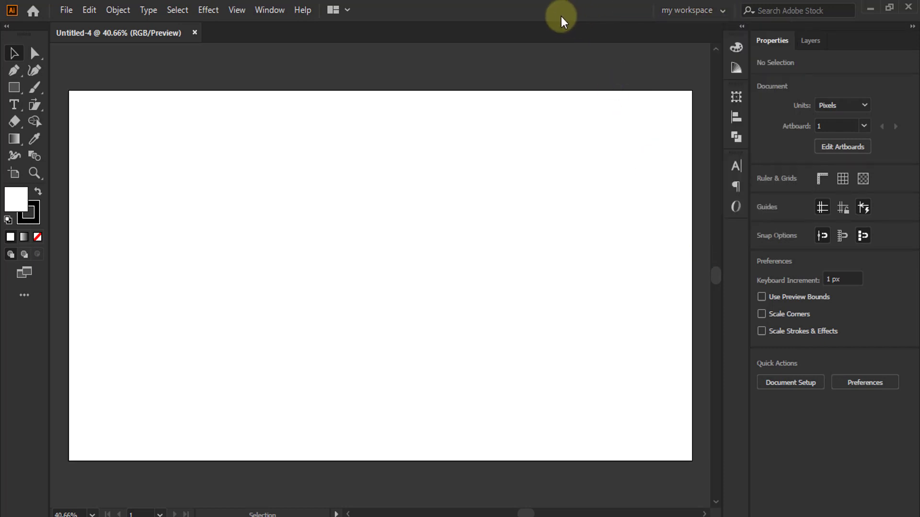
click(742, 26)
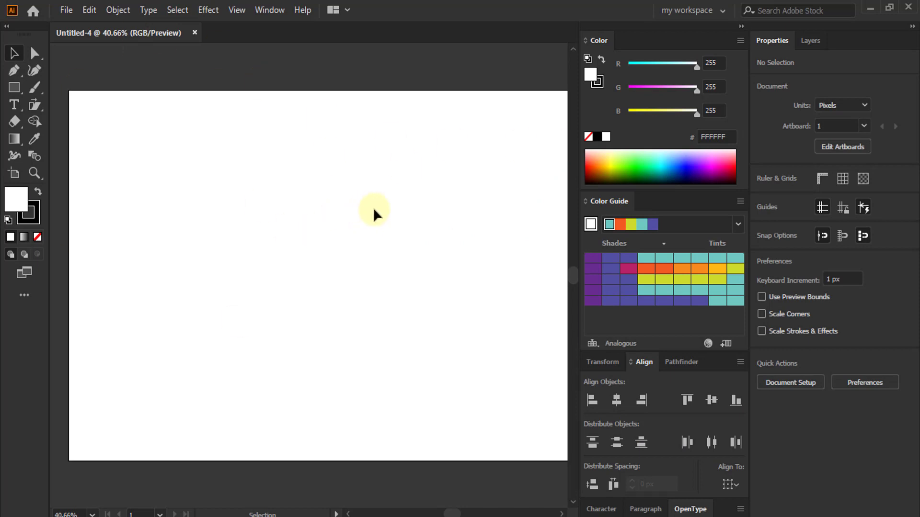
drag(611, 201, 288, 177)
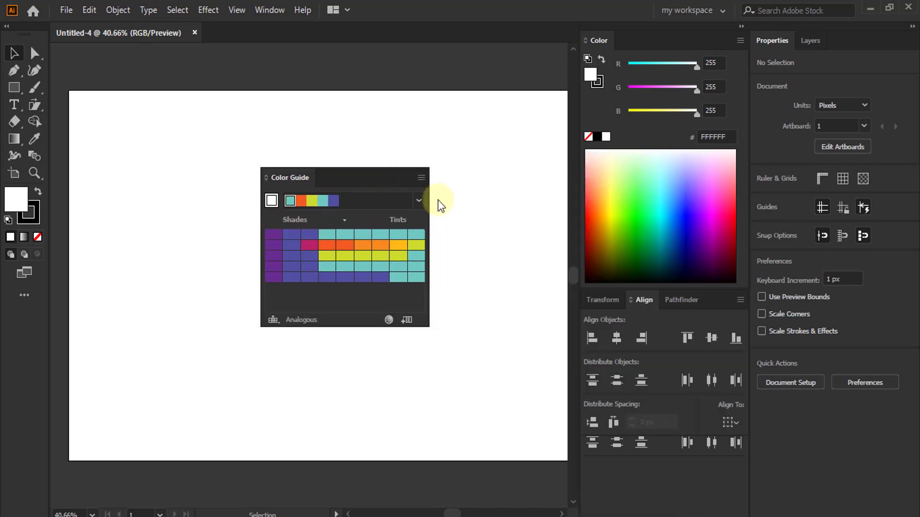
click(424, 162)
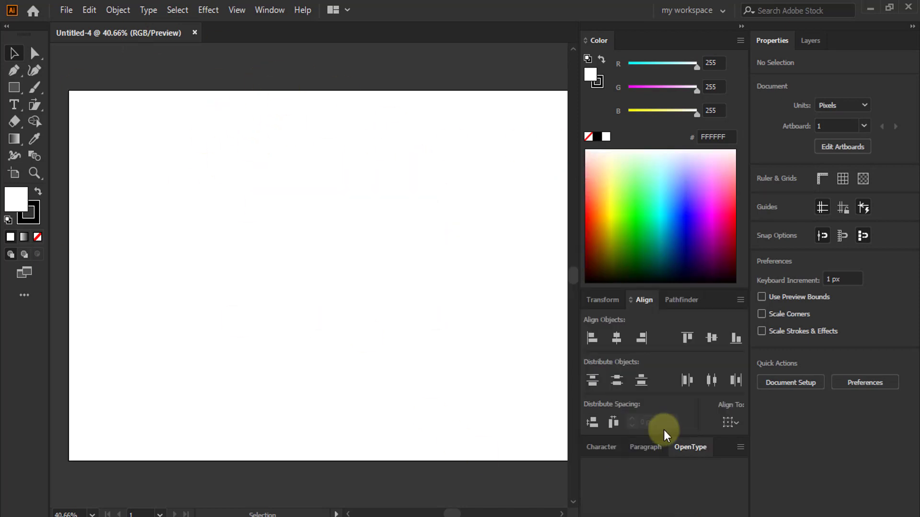
Float the Align and Transform panels, then reset 'my workspace' and expand the dock.
drag(644, 300, 69, 69)
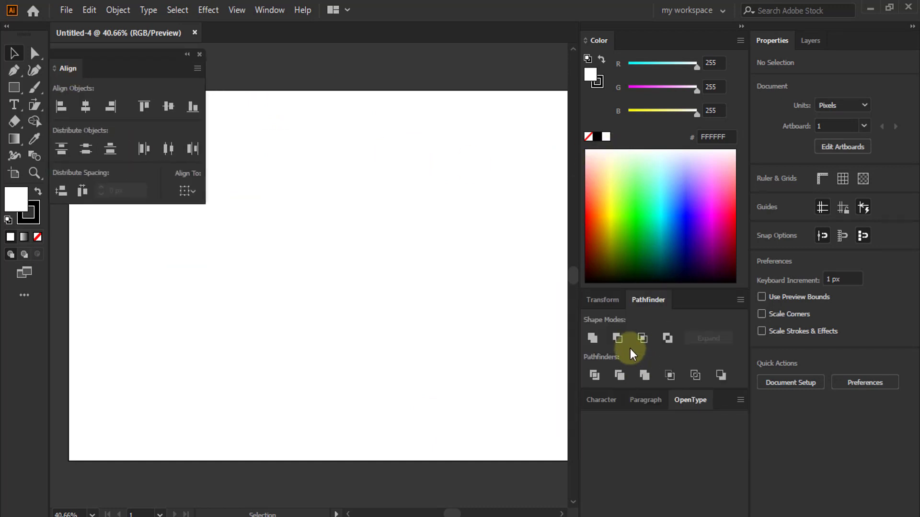
drag(603, 300, 99, 243)
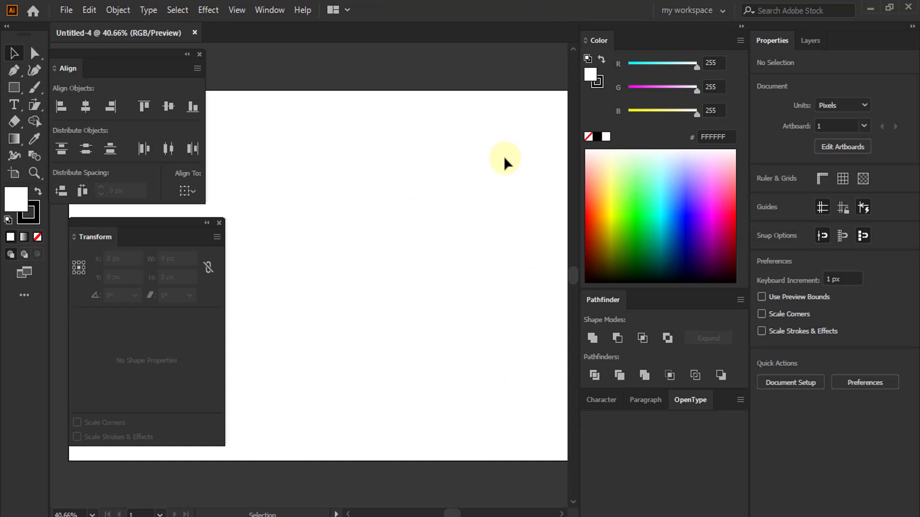
click(268, 8)
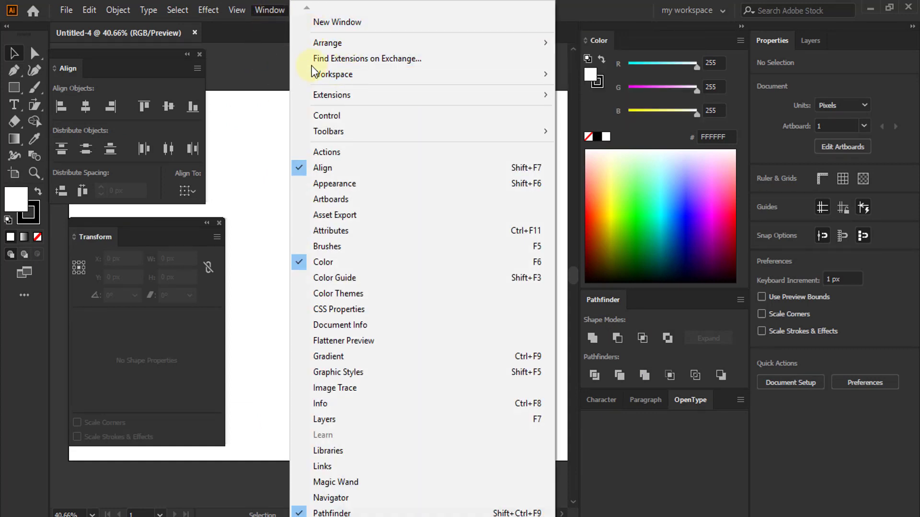
mouse_move(333, 74)
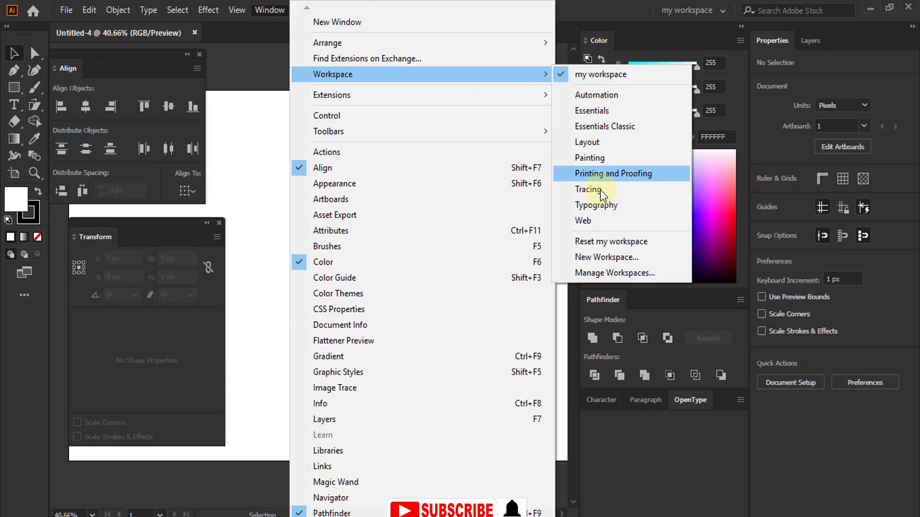
click(623, 243)
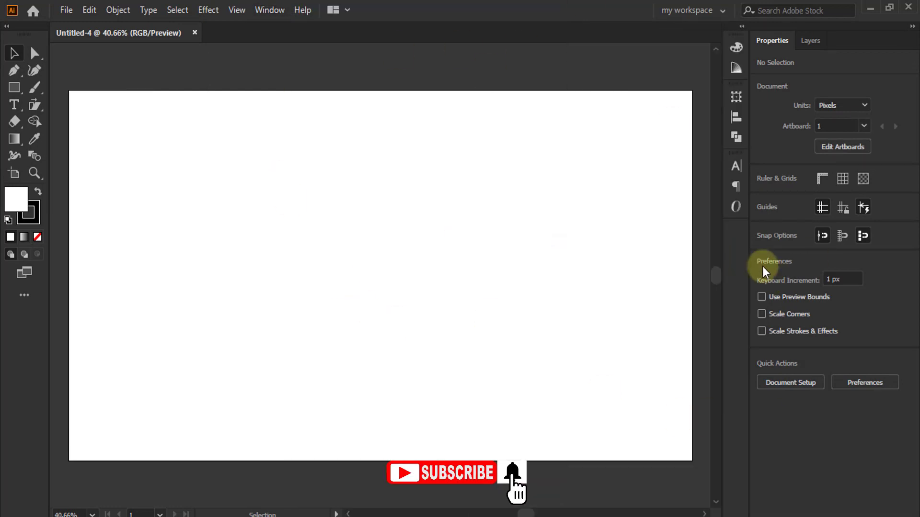
click(741, 26)
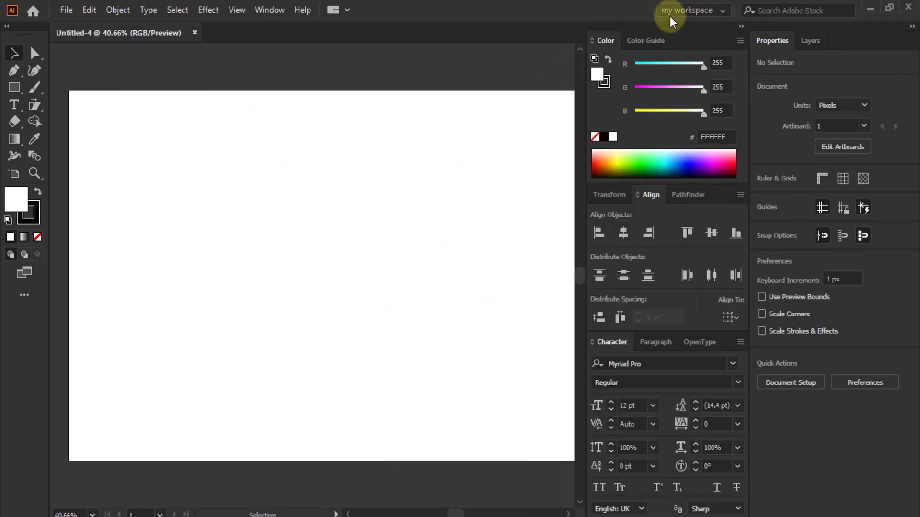
click(722, 16)
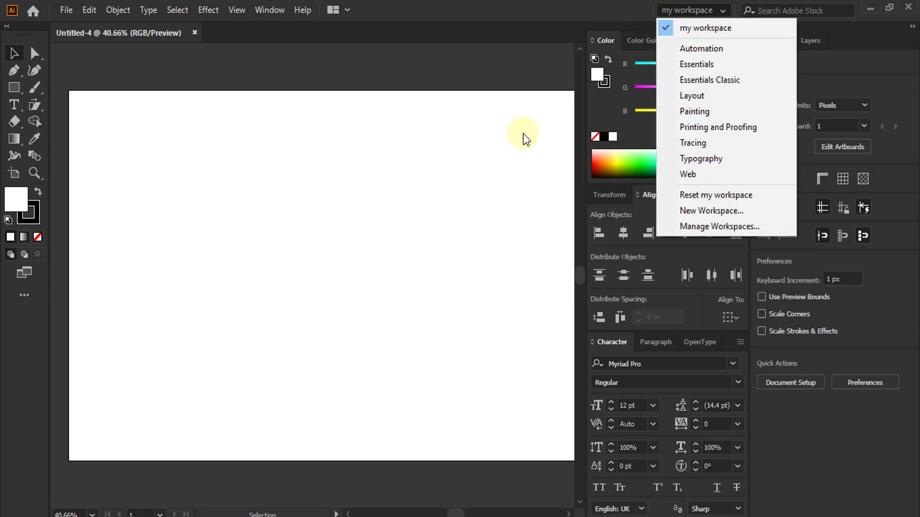
click(519, 143)
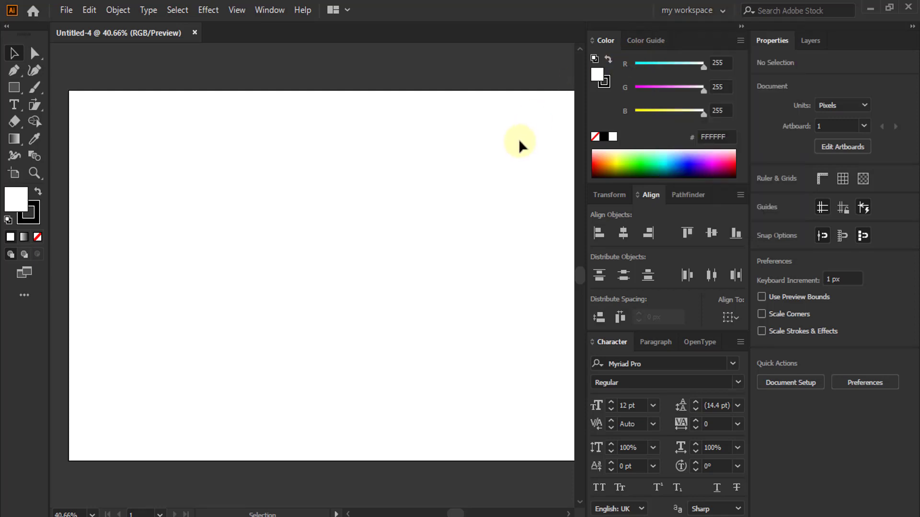
click(741, 27)
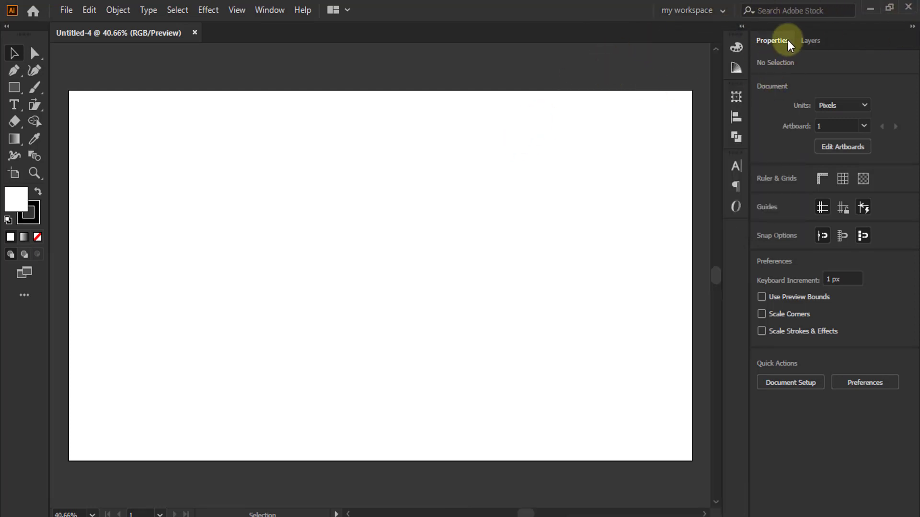
click(912, 29)
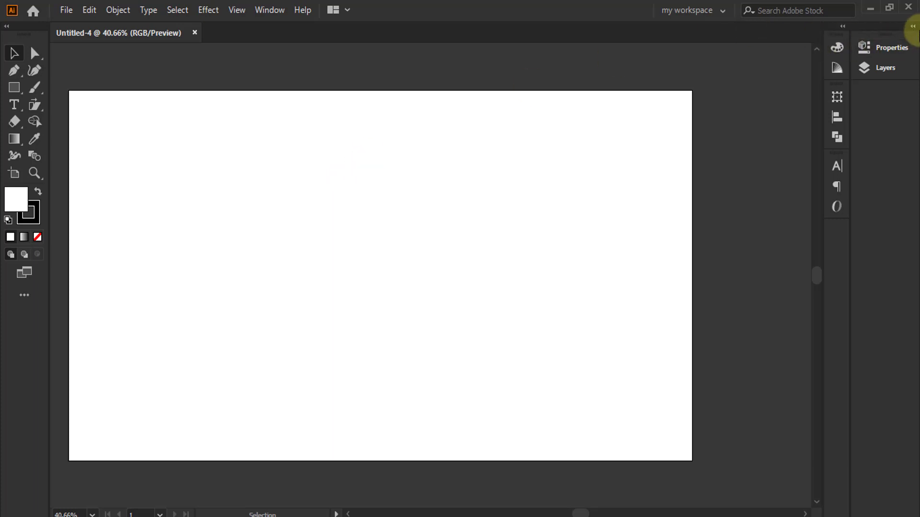
click(913, 27)
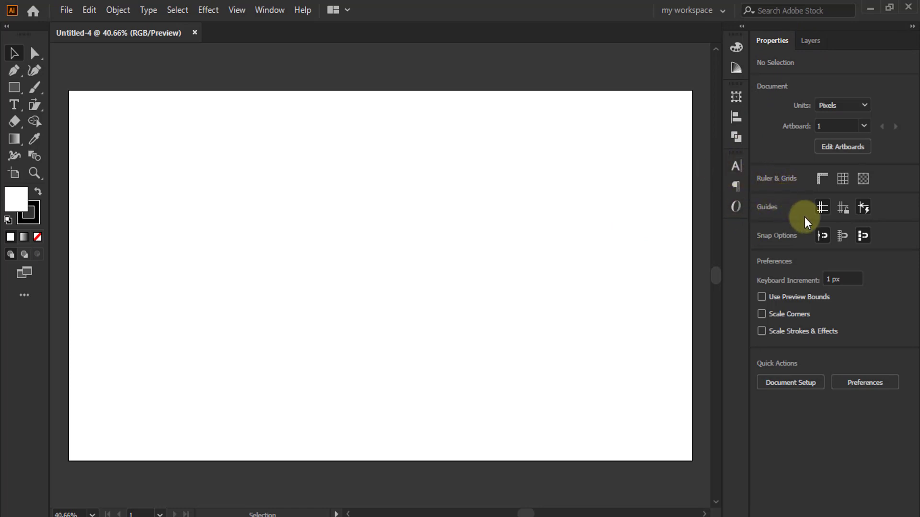
Pull the Color and Artboards panels out of the dock and close them.
drag(736, 47, 505, 48)
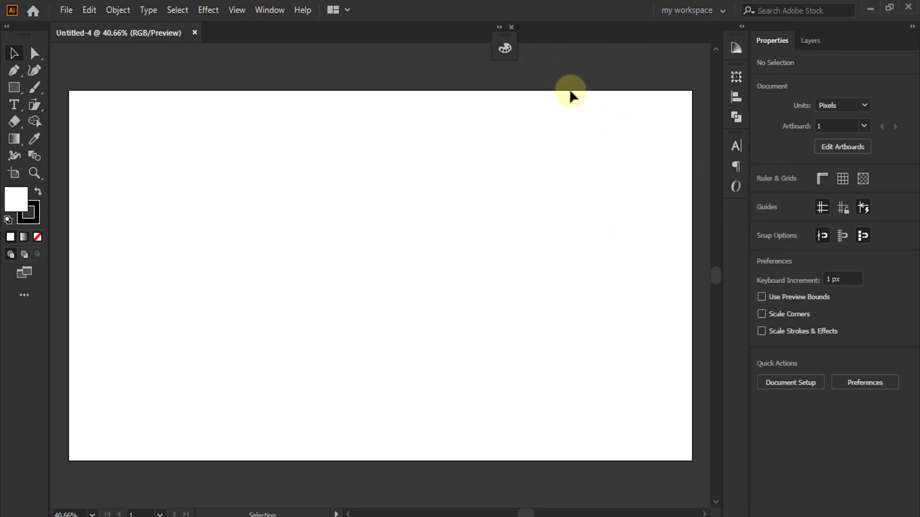
click(511, 27)
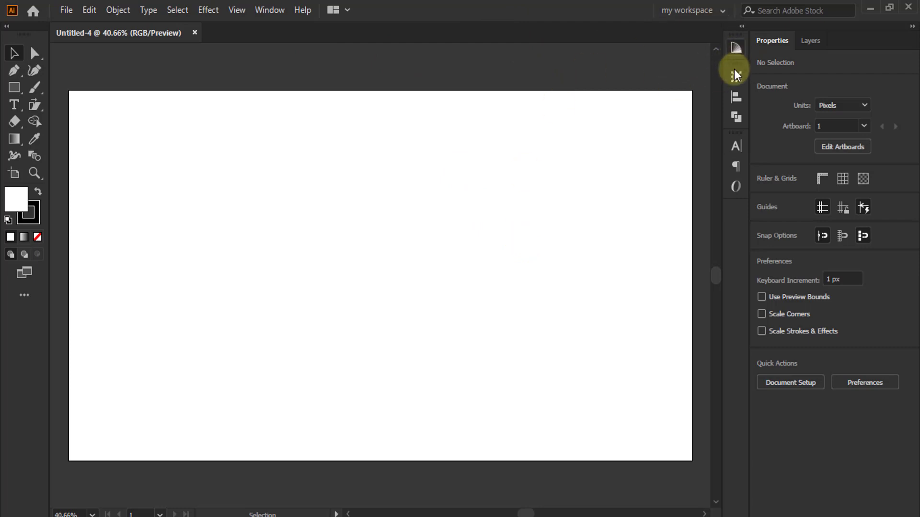
drag(498, 82, 500, 79)
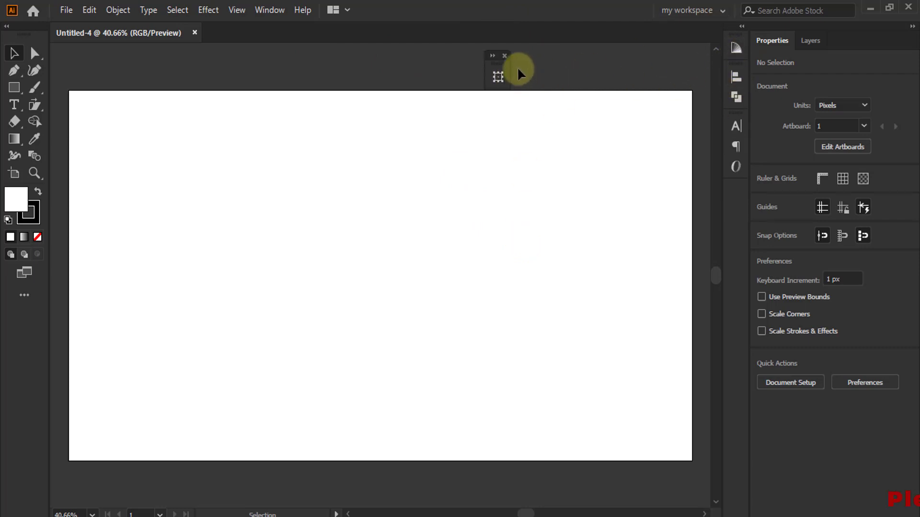
click(507, 62)
Close the Color Guide panel, check the Align and Pathfinder tabs, and collapse the dock to icons.
click(724, 31)
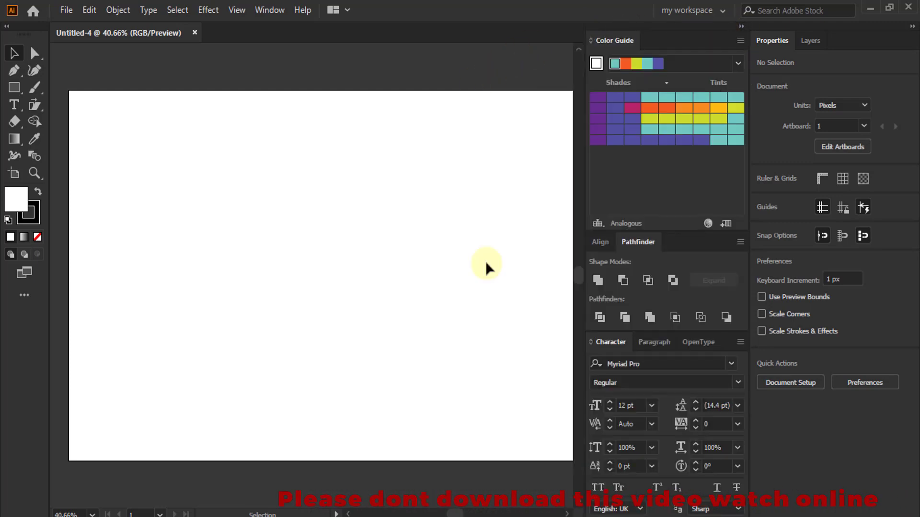
drag(619, 41, 243, 56)
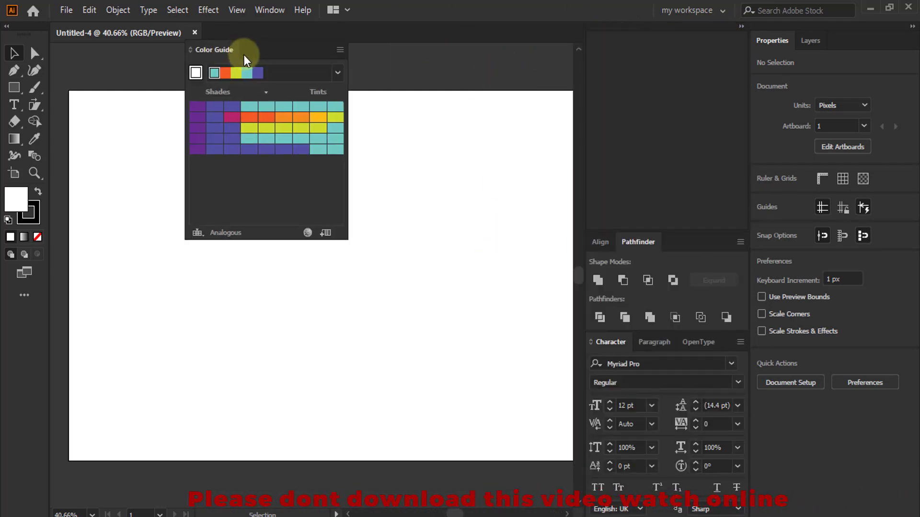
click(362, 42)
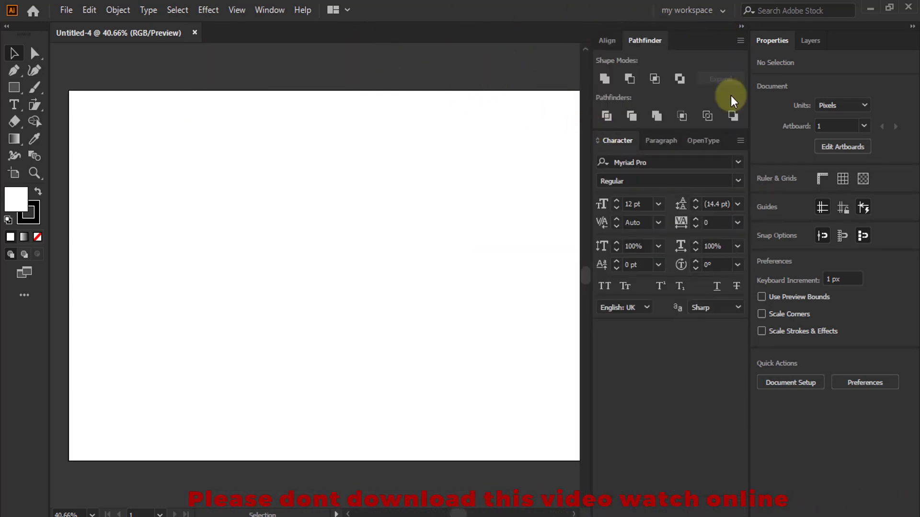
click(608, 39)
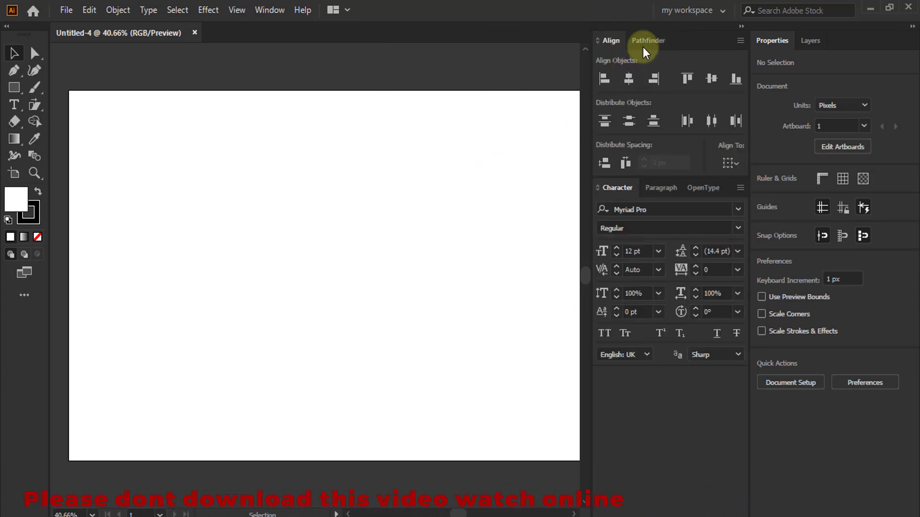
click(644, 41)
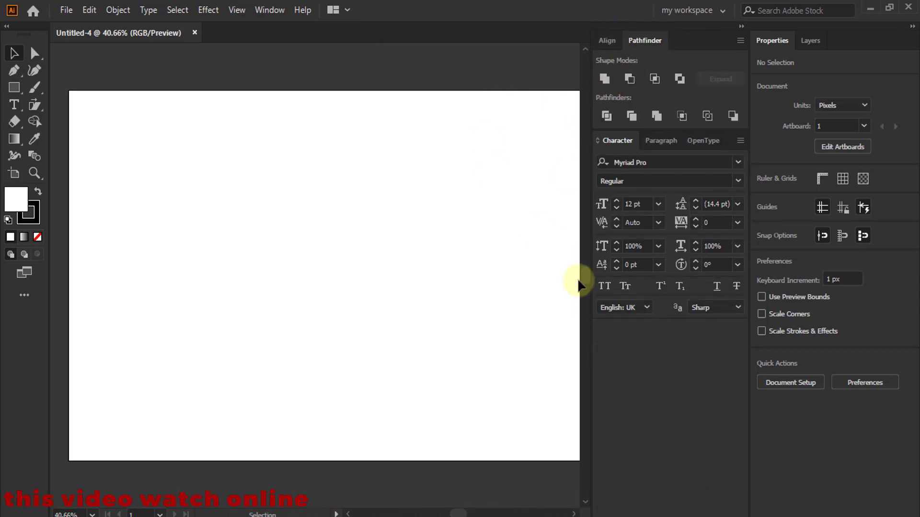
click(742, 29)
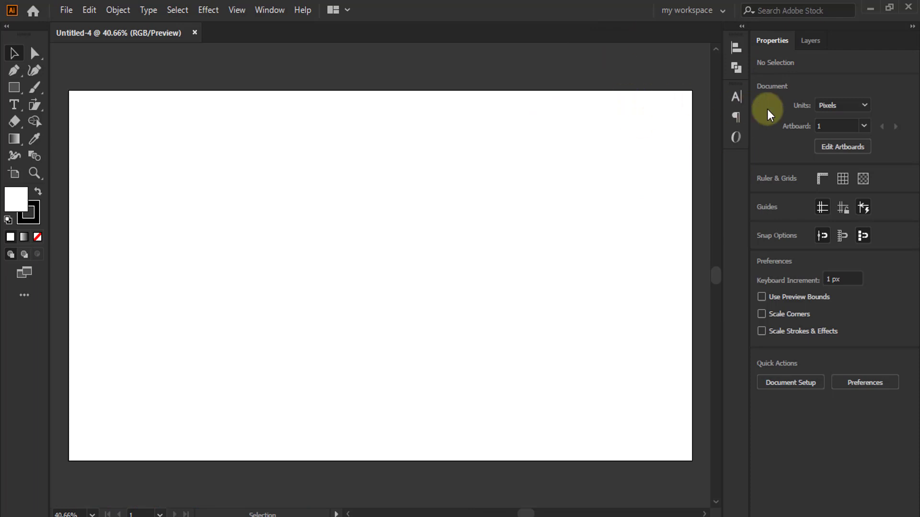
click(721, 12)
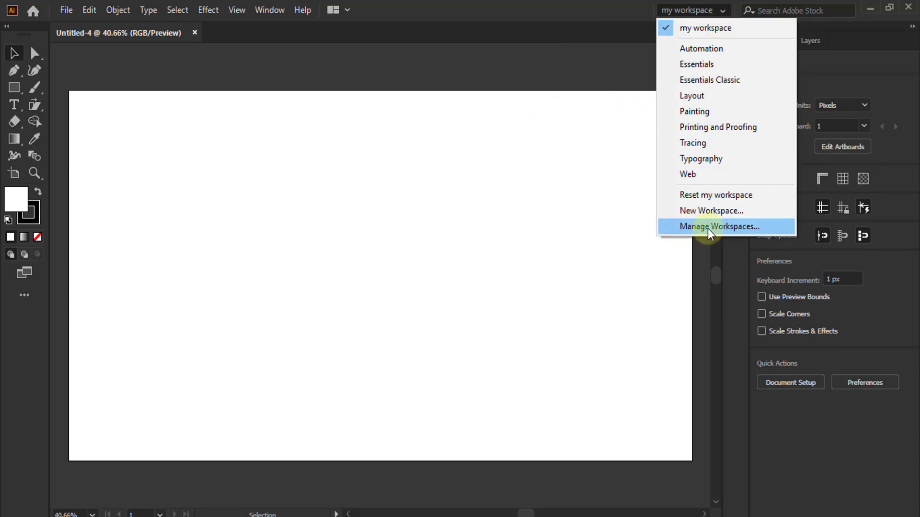
Open the Manage Workspaces dialog from the Window menu.
key(Escape)
click(274, 11)
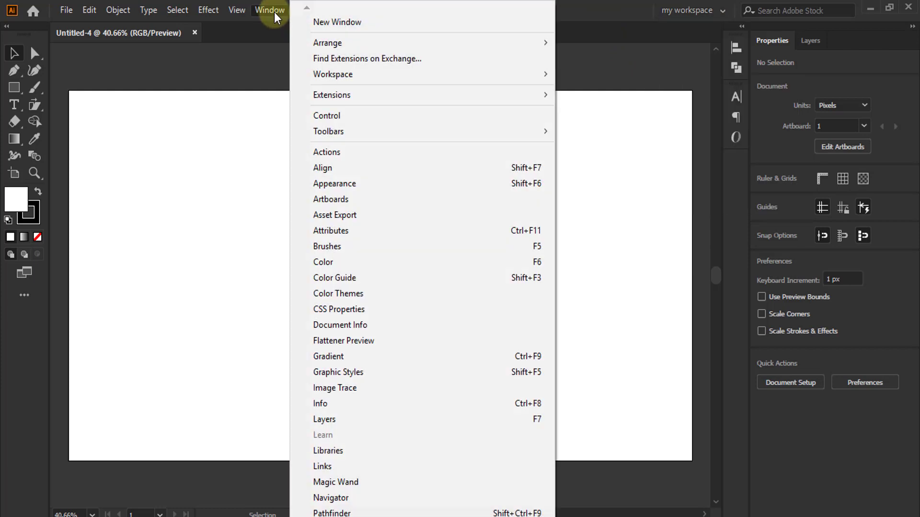
mouse_move(333, 74)
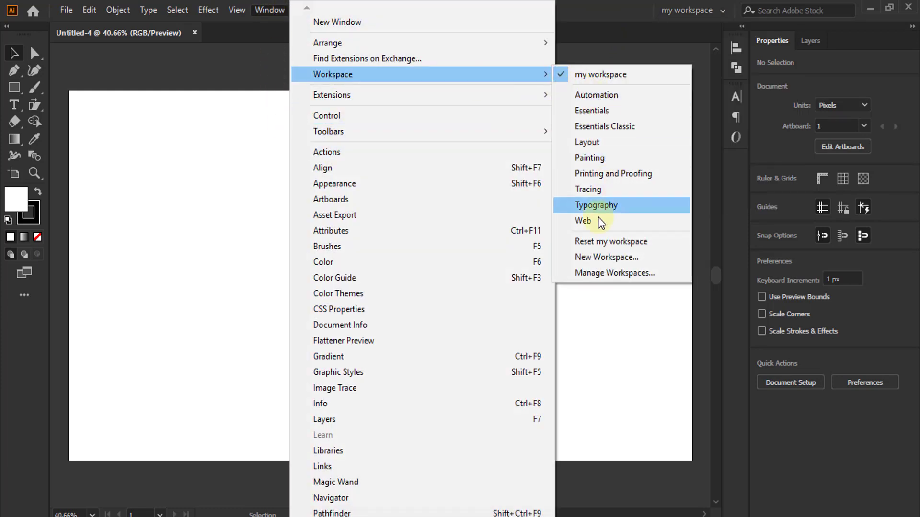
click(600, 277)
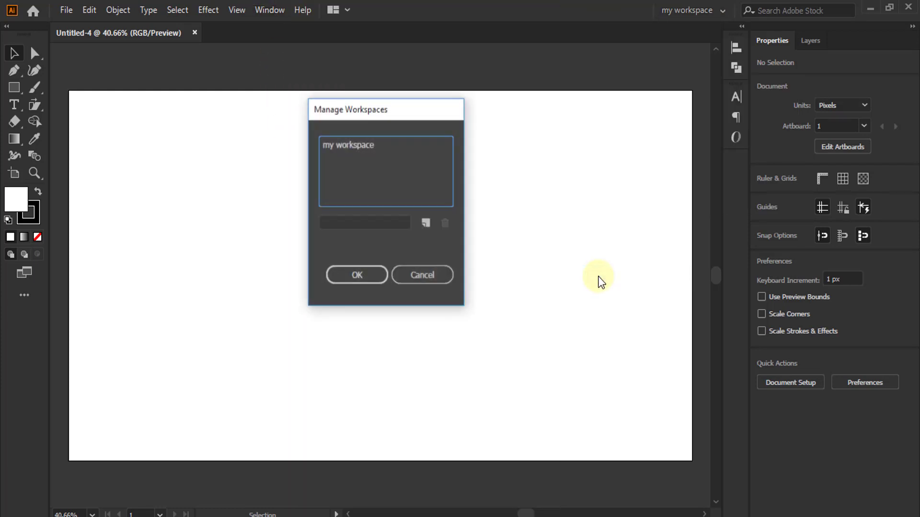
drag(420, 117, 437, 84)
Duplicate 'my workspace', rename the copy 'my workspace 2', and confirm.
click(383, 114)
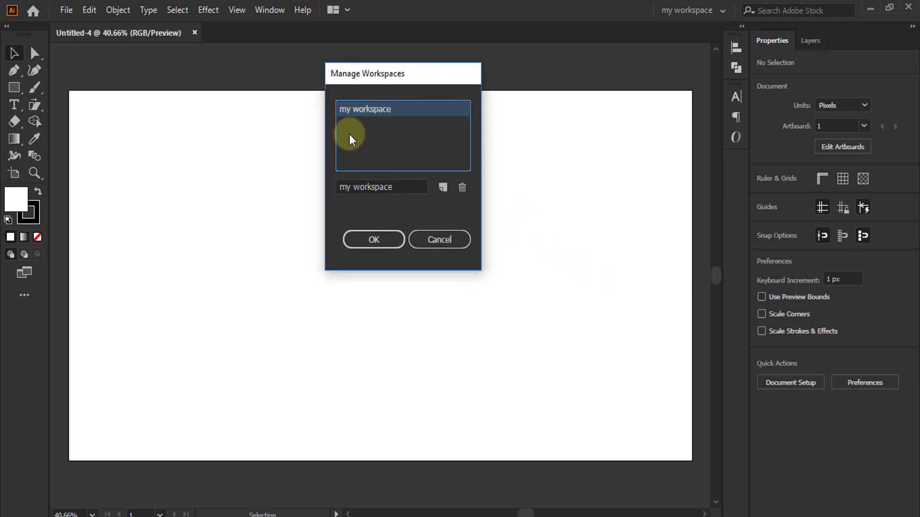
click(442, 188)
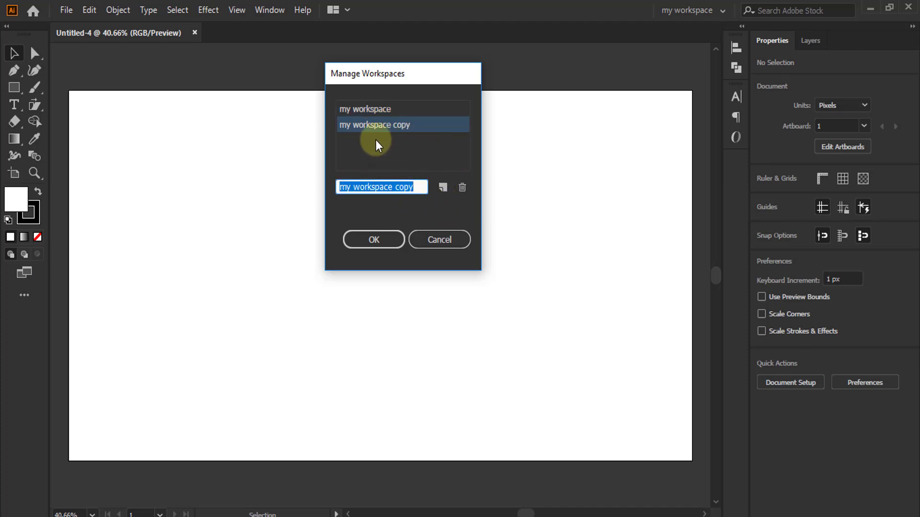
click(411, 183)
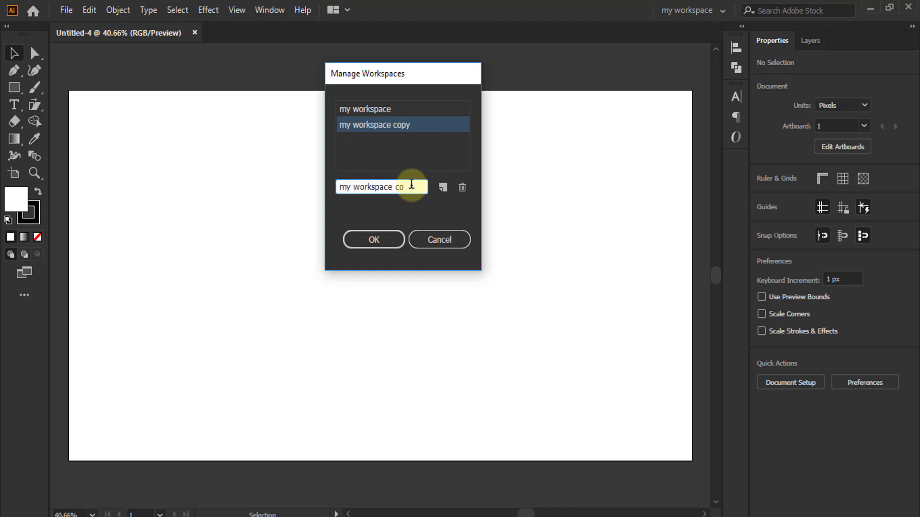
key(BackSpace)
key(BackSpace)
click(383, 240)
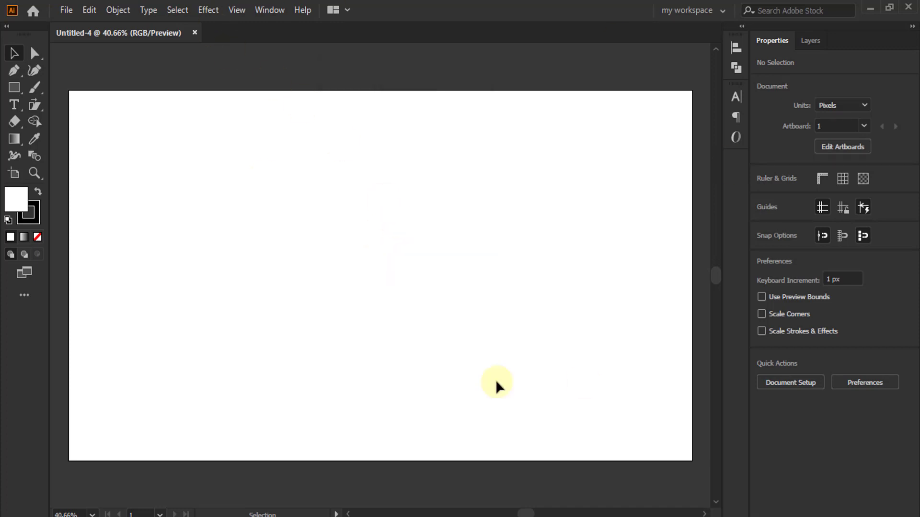
click(740, 23)
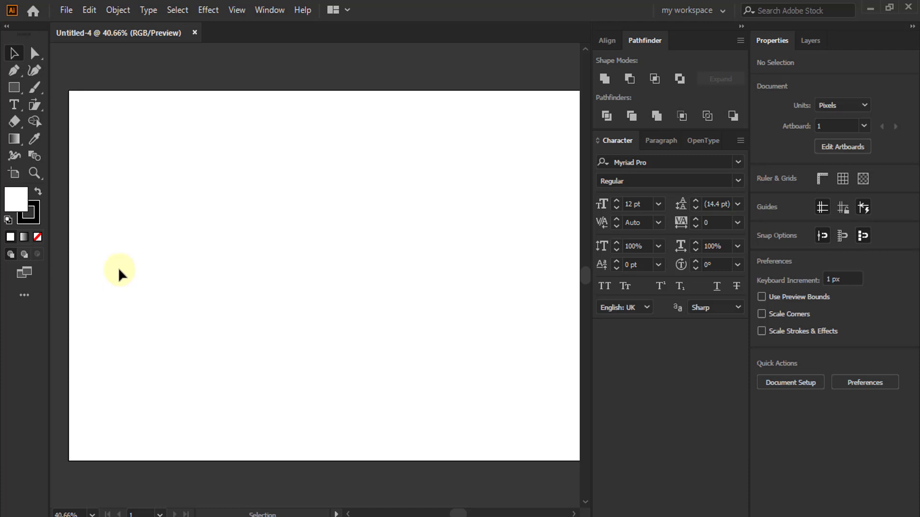
Collapse the panels to icons and pick 'my workspace 2' in the workspace switcher.
click(740, 24)
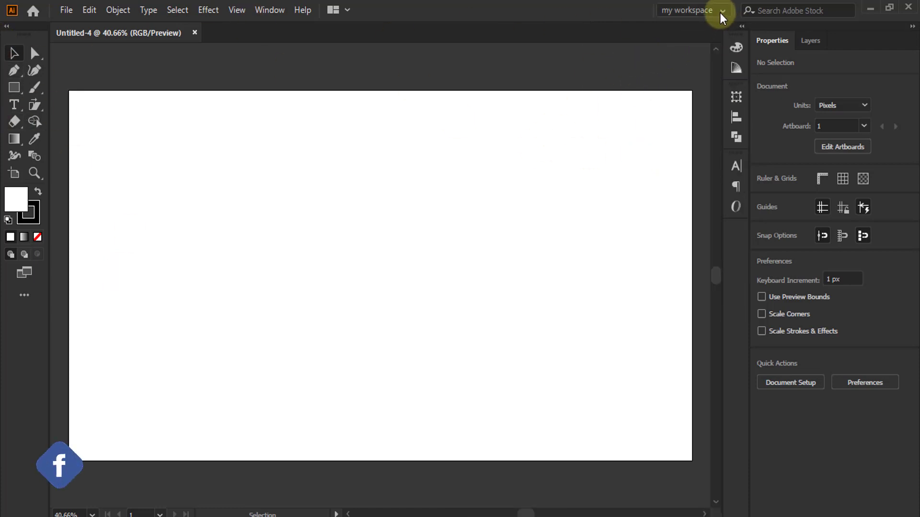
click(721, 12)
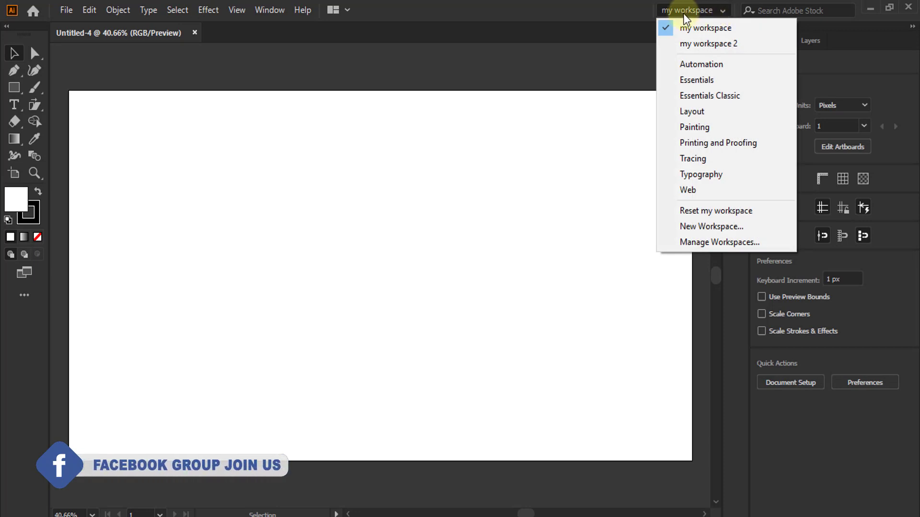
click(709, 44)
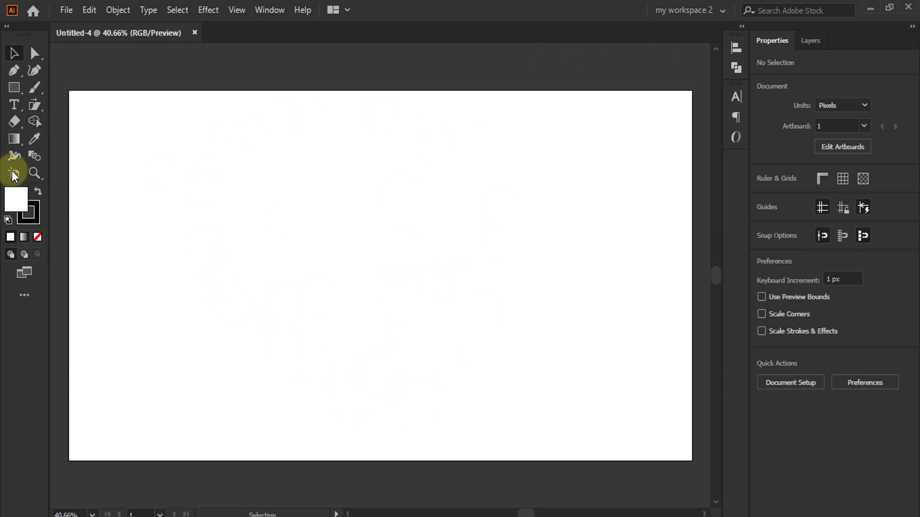
Draw a square near the artboard centre and fill it yellow.
click(14, 87)
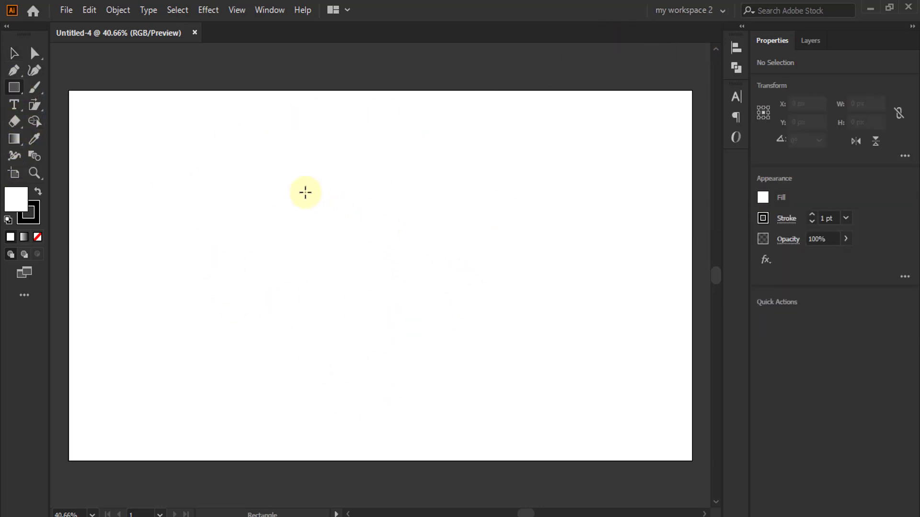
drag(345, 206, 479, 347)
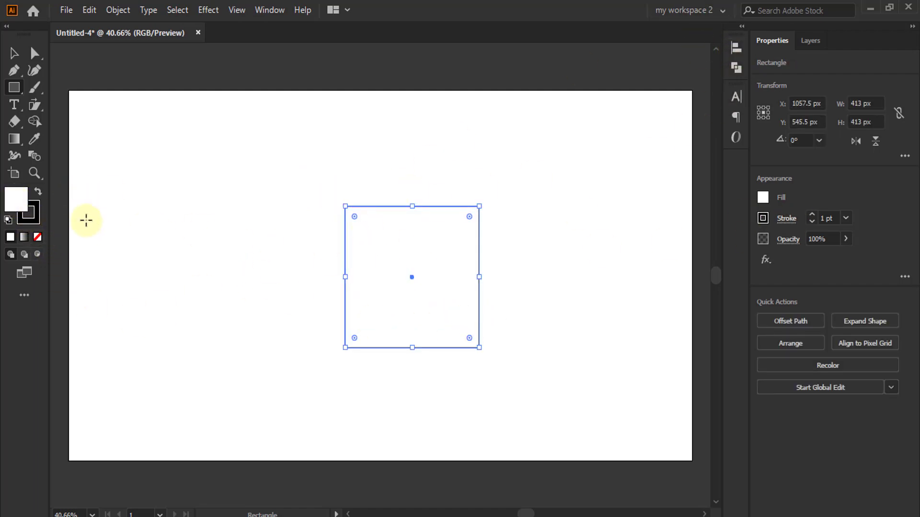
double_click(15, 199)
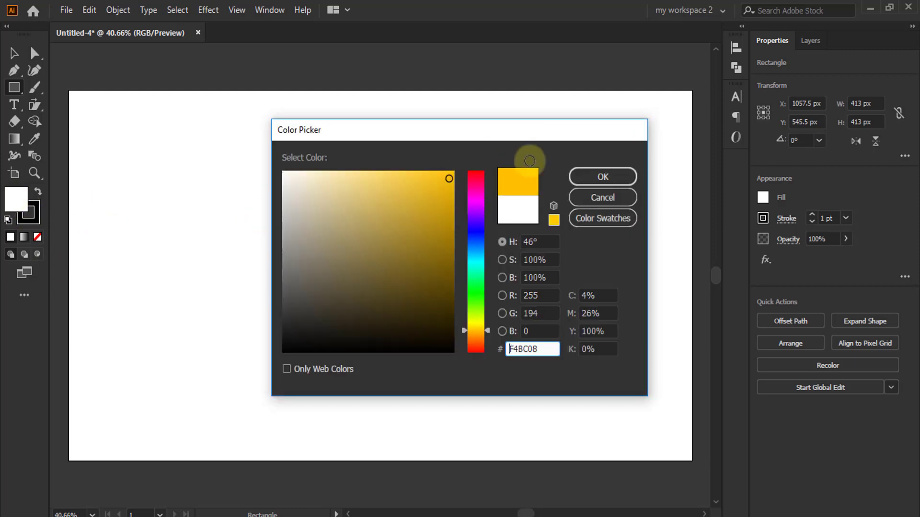
click(450, 173)
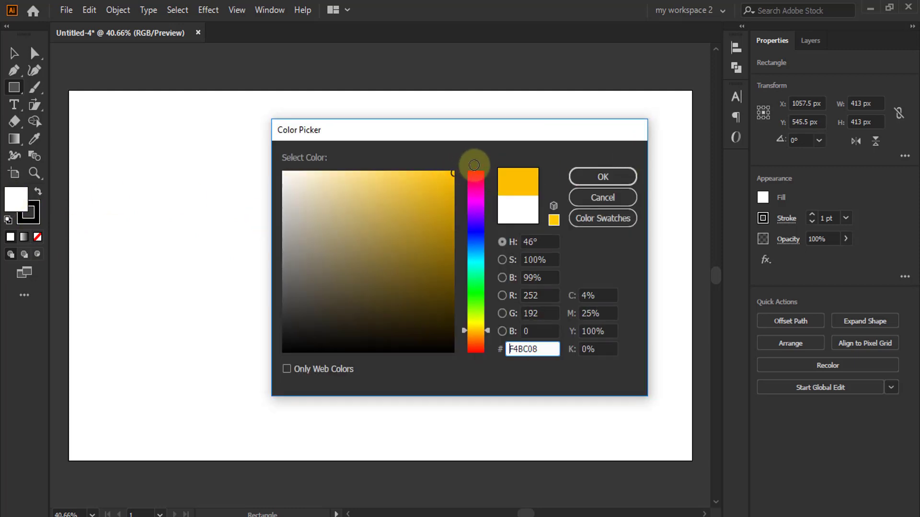
click(631, 177)
Draw a star, fill it red, and move it onto the square's centre.
click(14, 87)
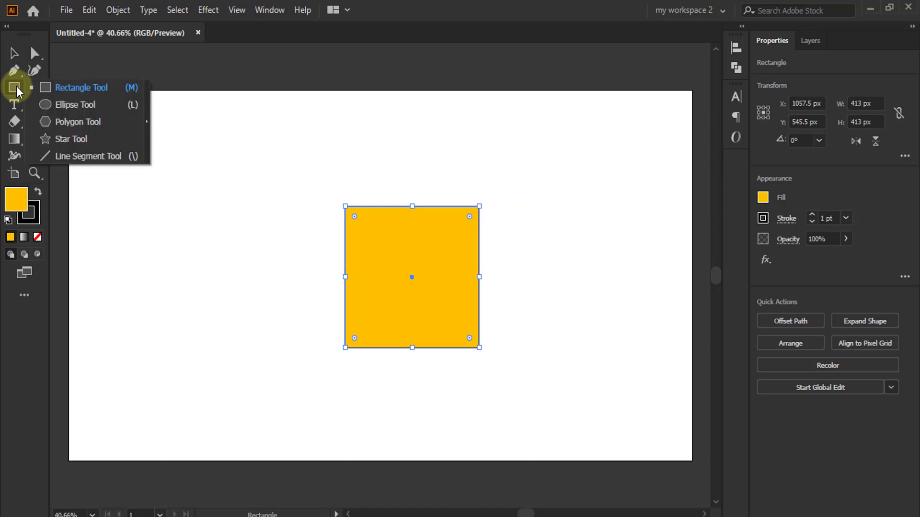
click(63, 139)
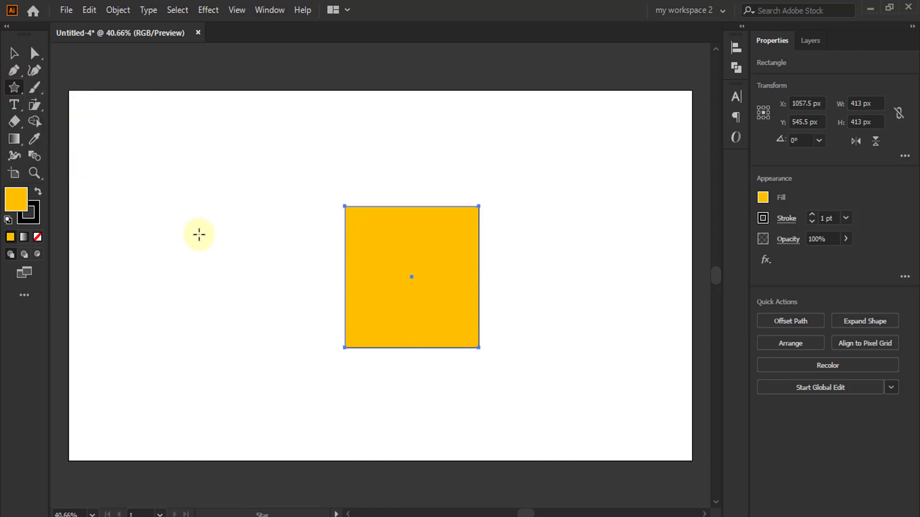
drag(188, 221, 228, 262)
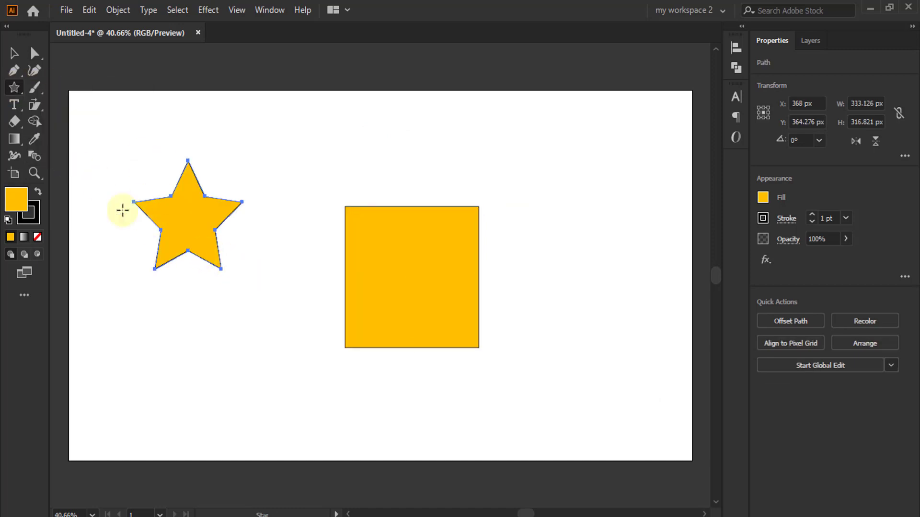
double_click(14, 198)
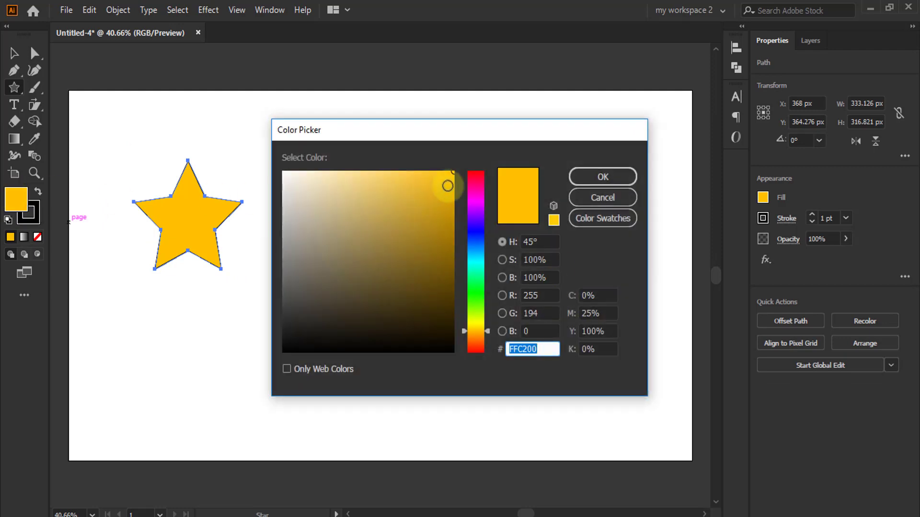
click(474, 173)
click(602, 178)
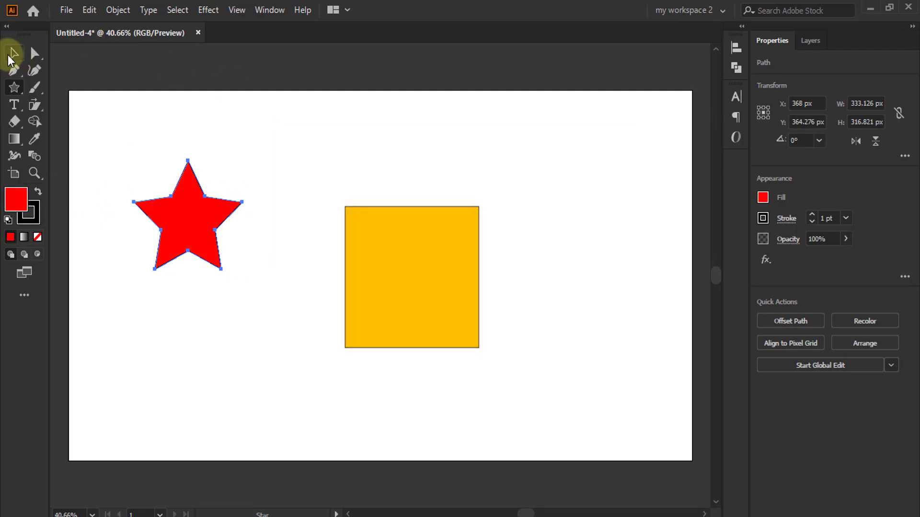
click(13, 53)
drag(187, 201, 415, 261)
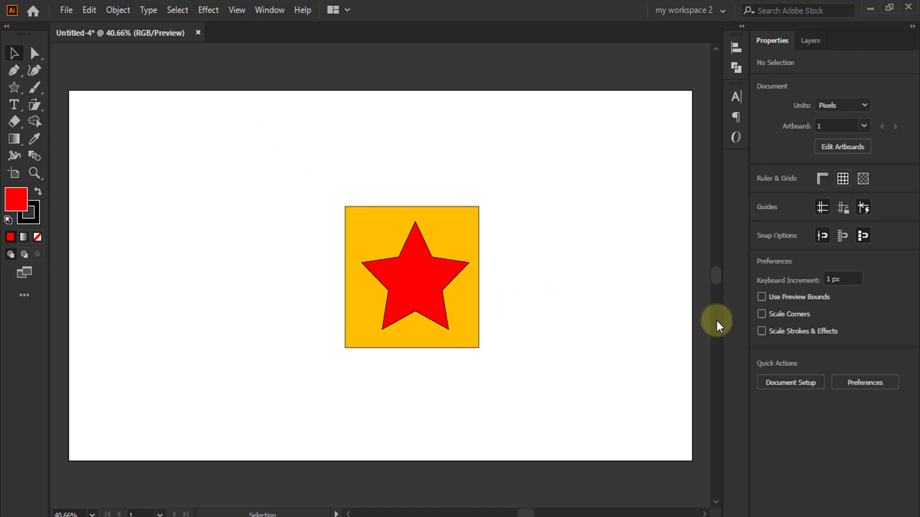
Switch to 'my workspace' and then back to 'my workspace 2'.
click(722, 11)
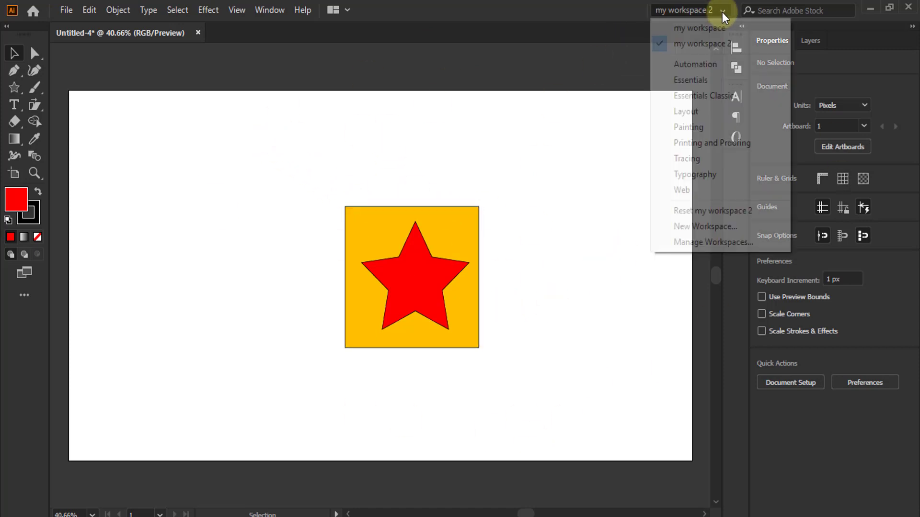
click(693, 29)
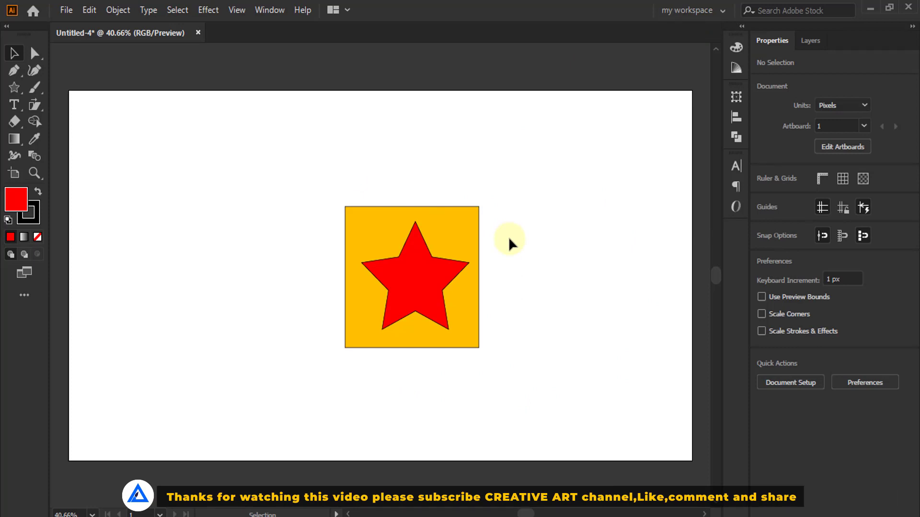
click(712, 13)
click(699, 44)
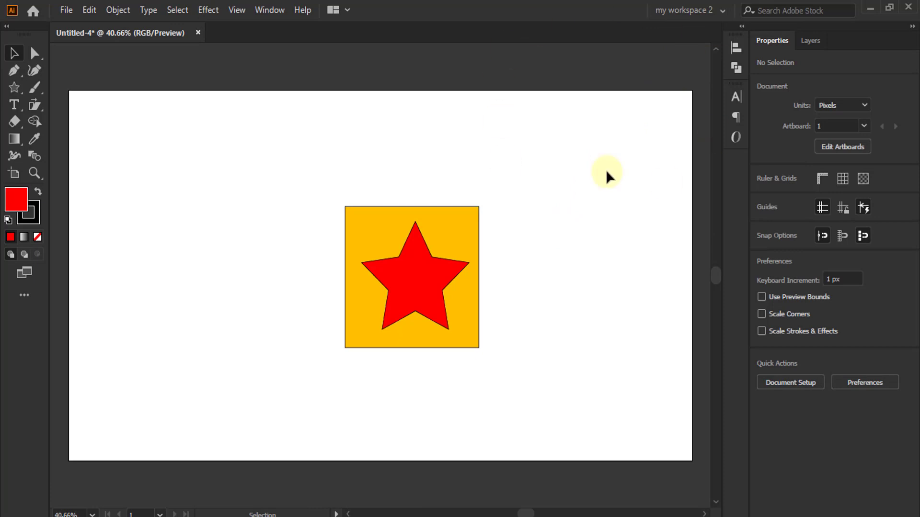
Pull the Character and Pathfinder panels out of the dock and close them.
drag(737, 98, 559, 117)
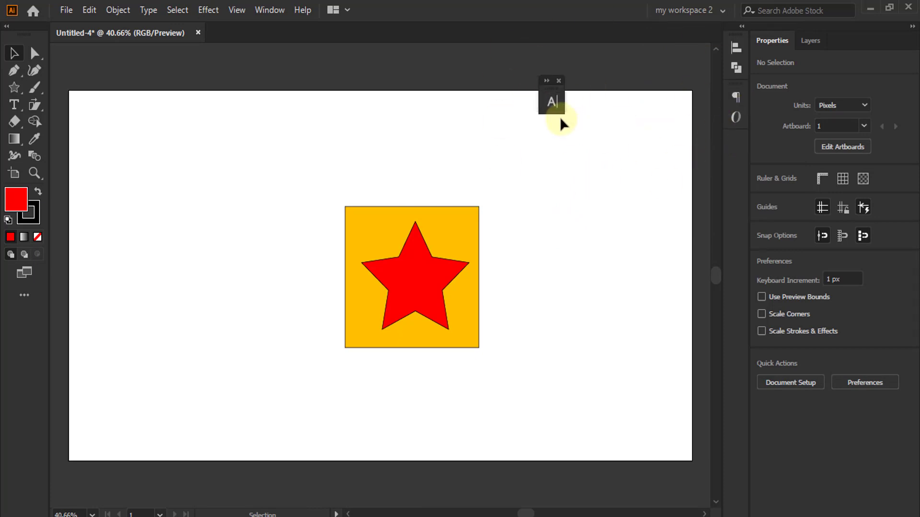
click(559, 80)
drag(727, 72, 503, 72)
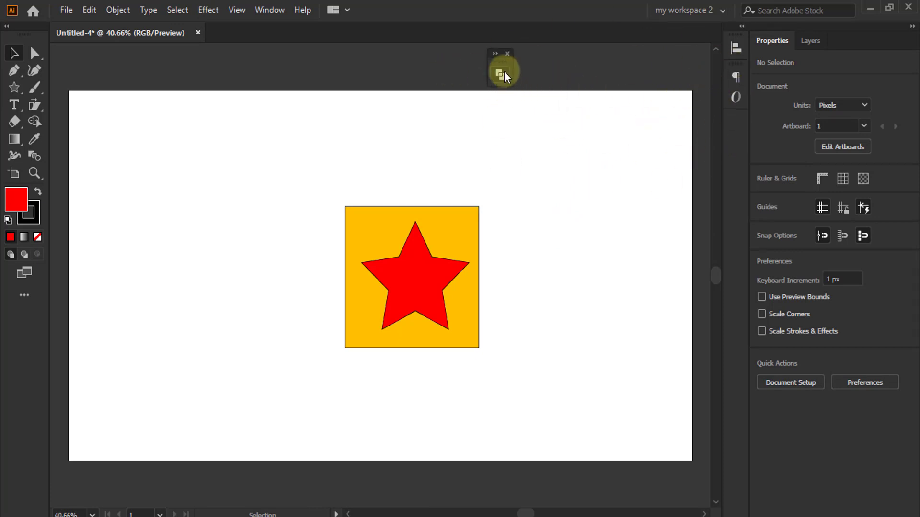
click(506, 53)
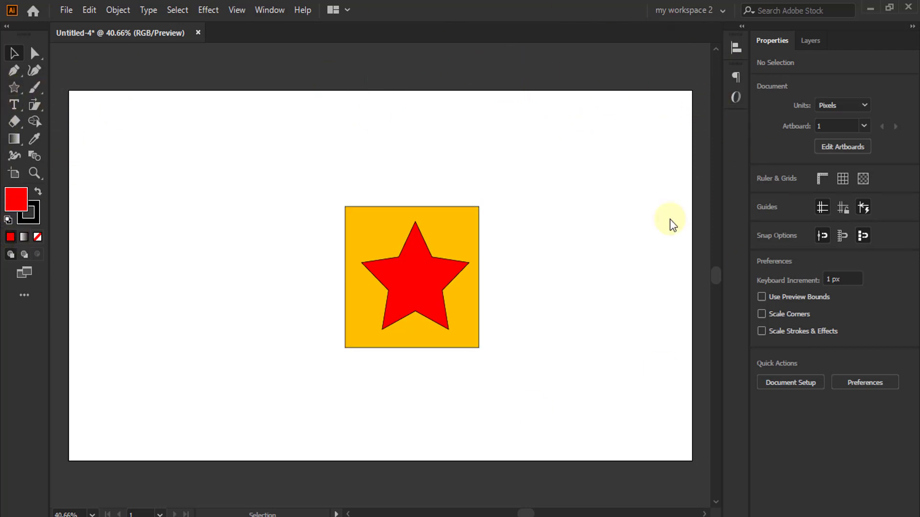
Reset 'my workspace 2' so the Pathfinder and Character panels return to the dock.
click(721, 12)
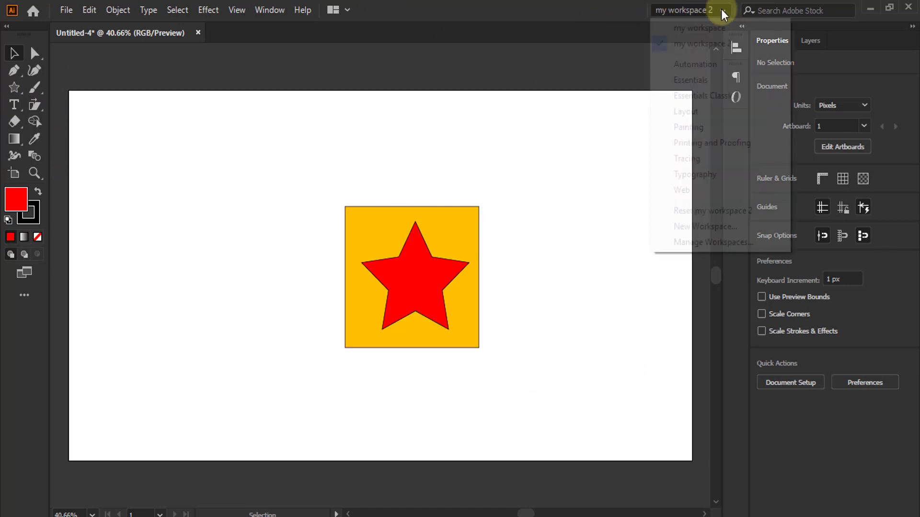
click(721, 215)
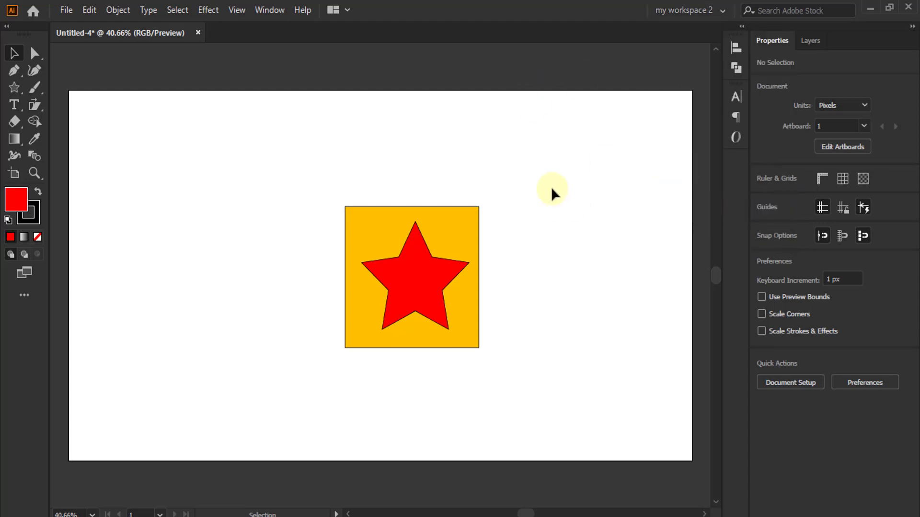